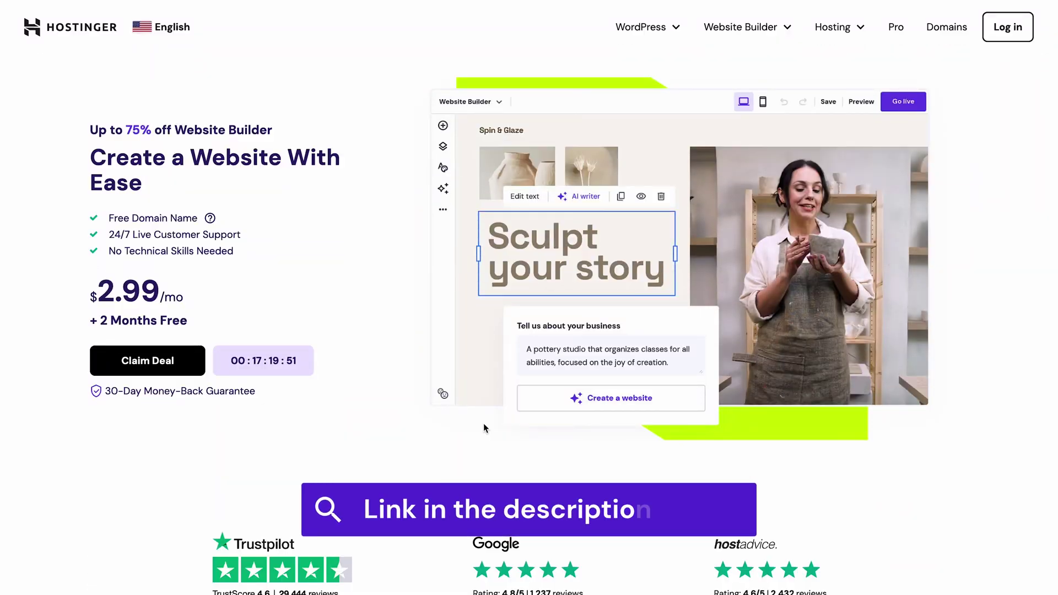
- Claim the Website Builder deal and choose the Business Website Builder plan on the 48-month term
click(169, 354)
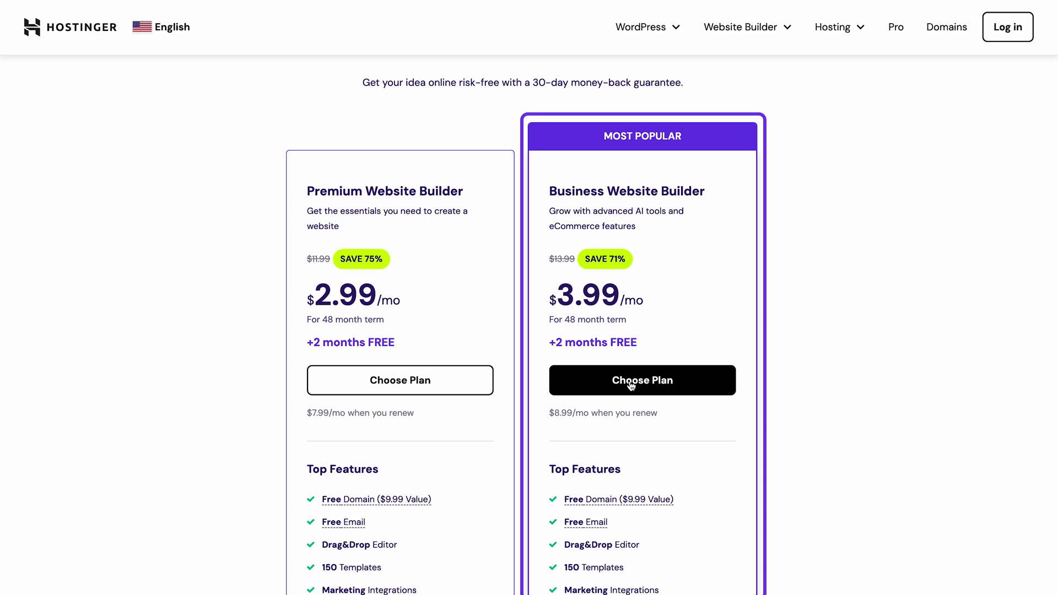
click(632, 384)
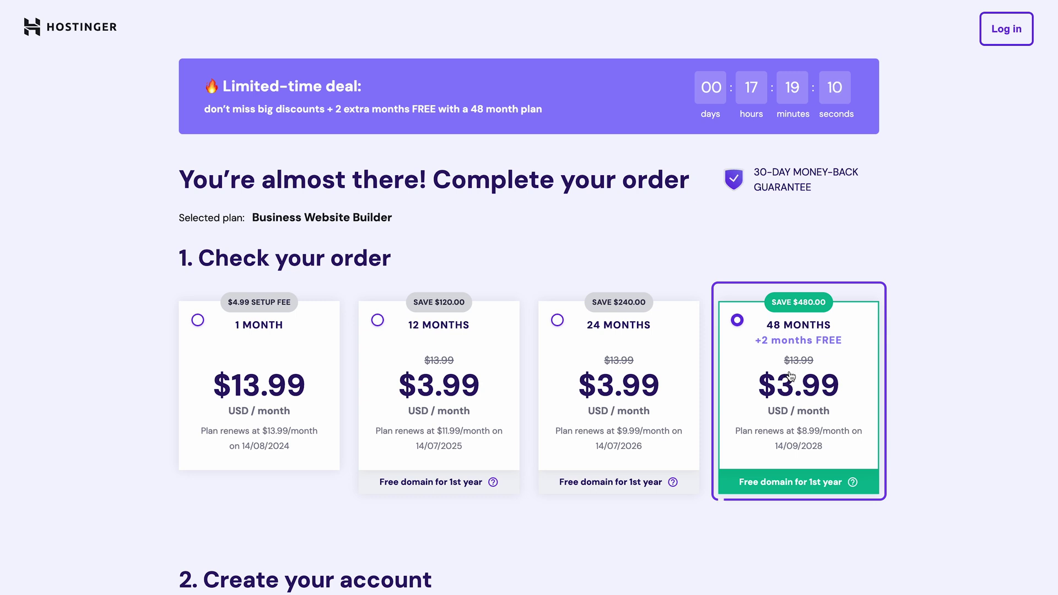
scroll(789, 376, down, 3)
scroll(743, 388, down, 2)
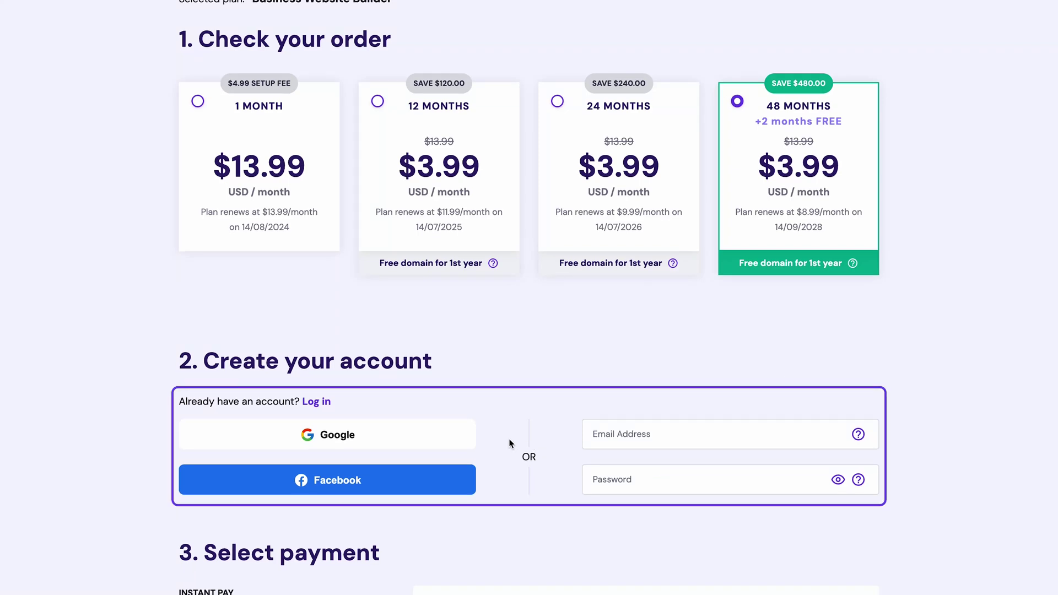
scroll(451, 436, down, 2)
scroll(450, 433, down, 3)
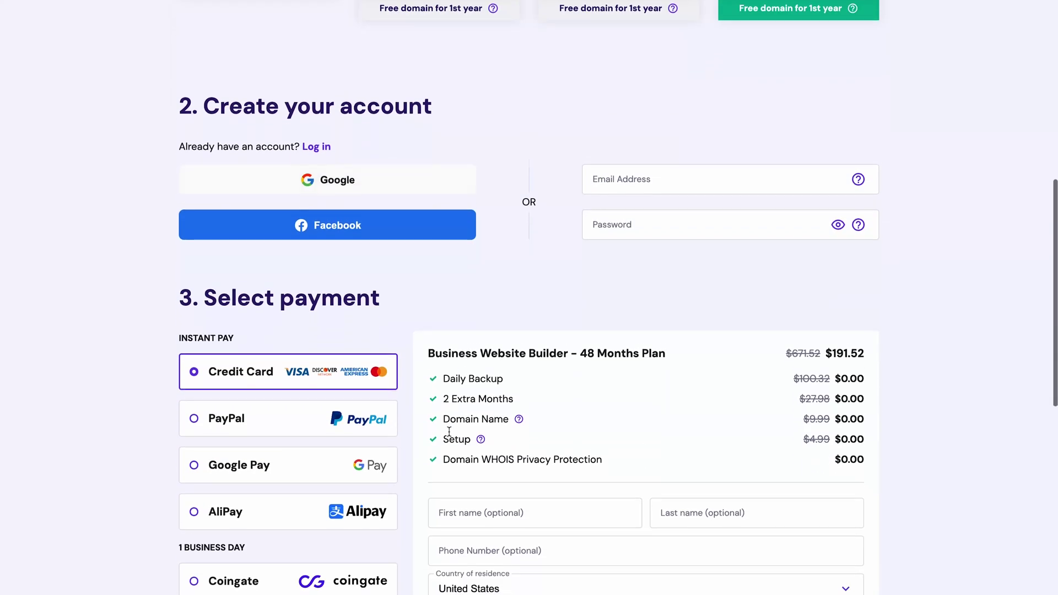
scroll(449, 431, down, 3)
scroll(448, 431, down, 5)
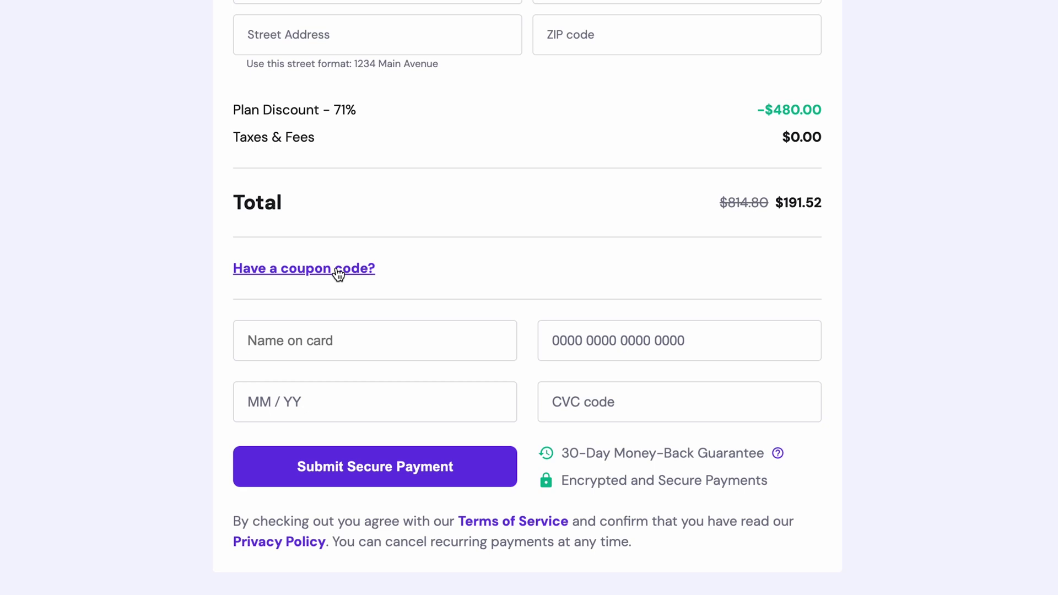
- Apply coupon WB10 to cut the total to $172.37, then submit the payment
click(338, 274)
click(419, 313)
text(WB10)
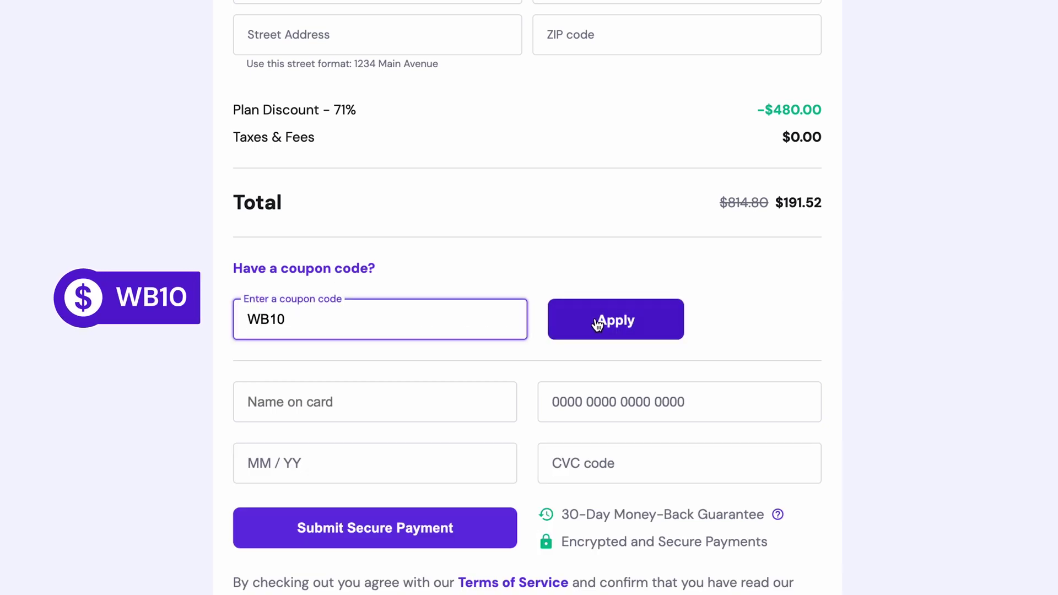
click(603, 320)
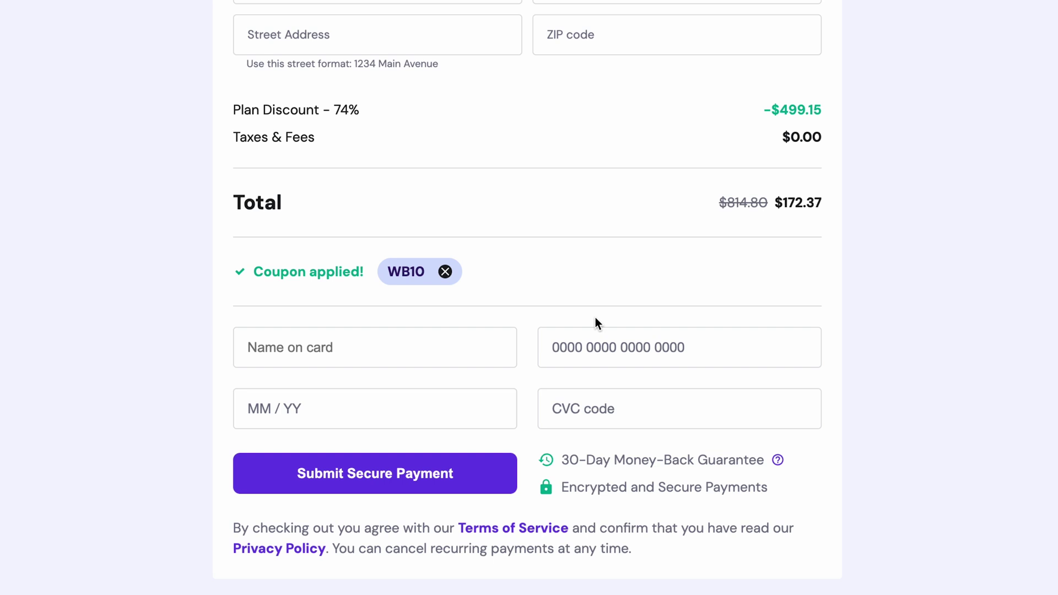
click(396, 485)
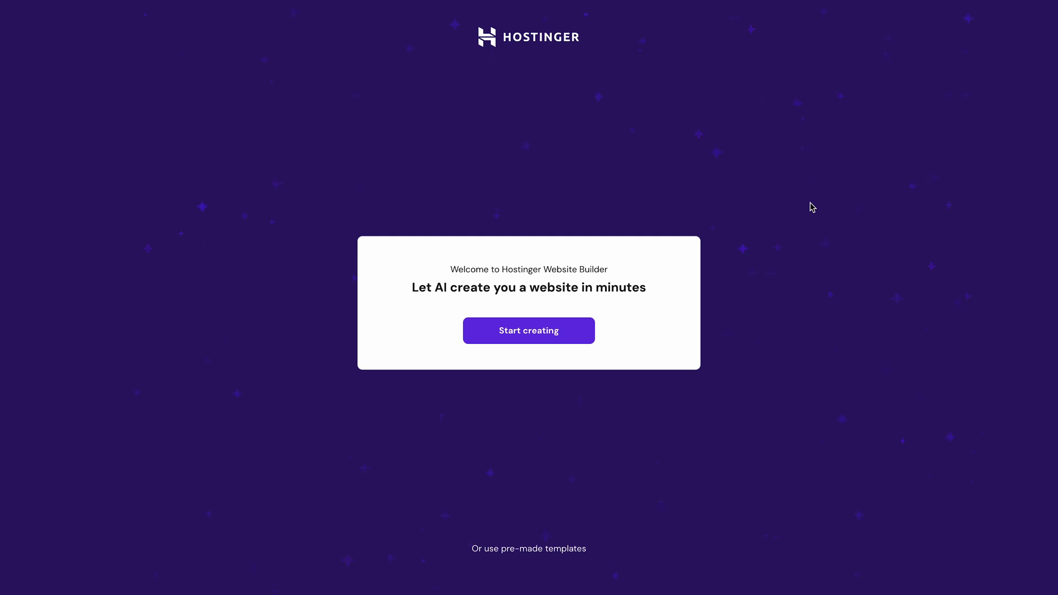
- Generate an AI Restaurant website for brand Oishi Sushi, with a description and a custom colour palette
click(567, 345)
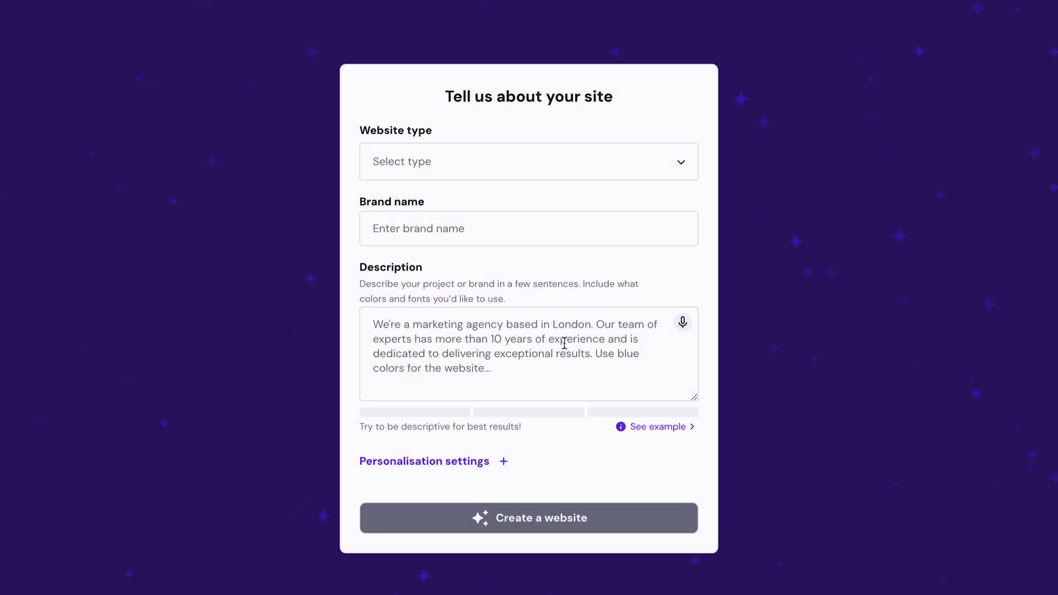
click(494, 167)
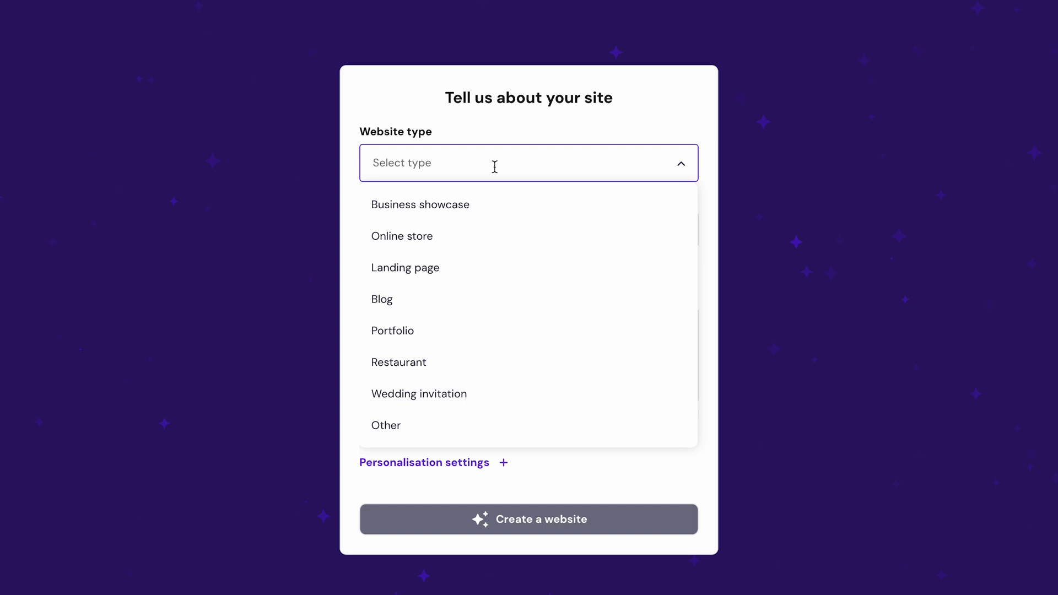
click(447, 366)
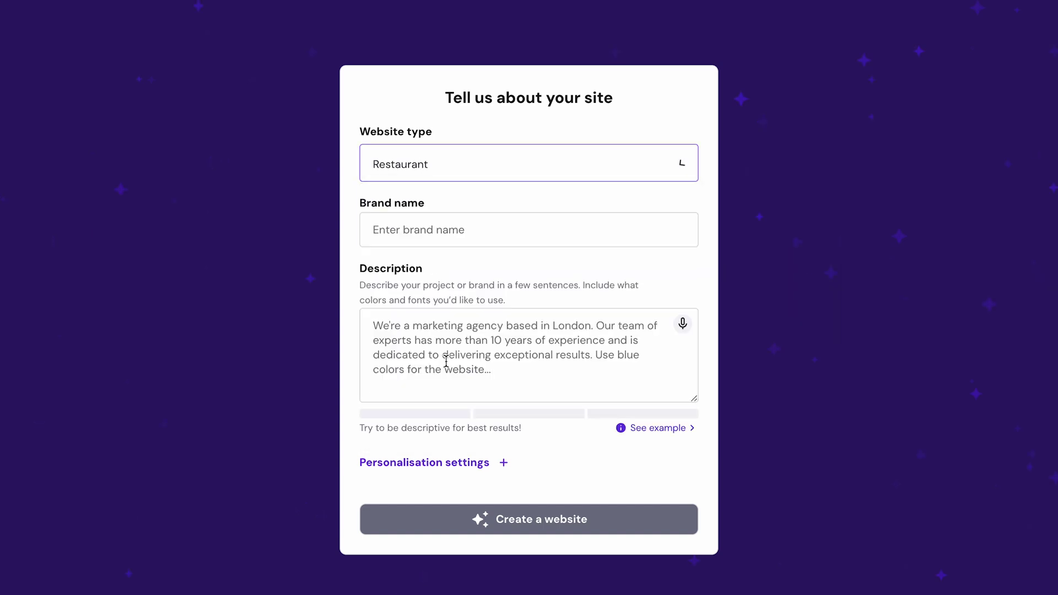
click(478, 234)
text(Oishi Sushi)
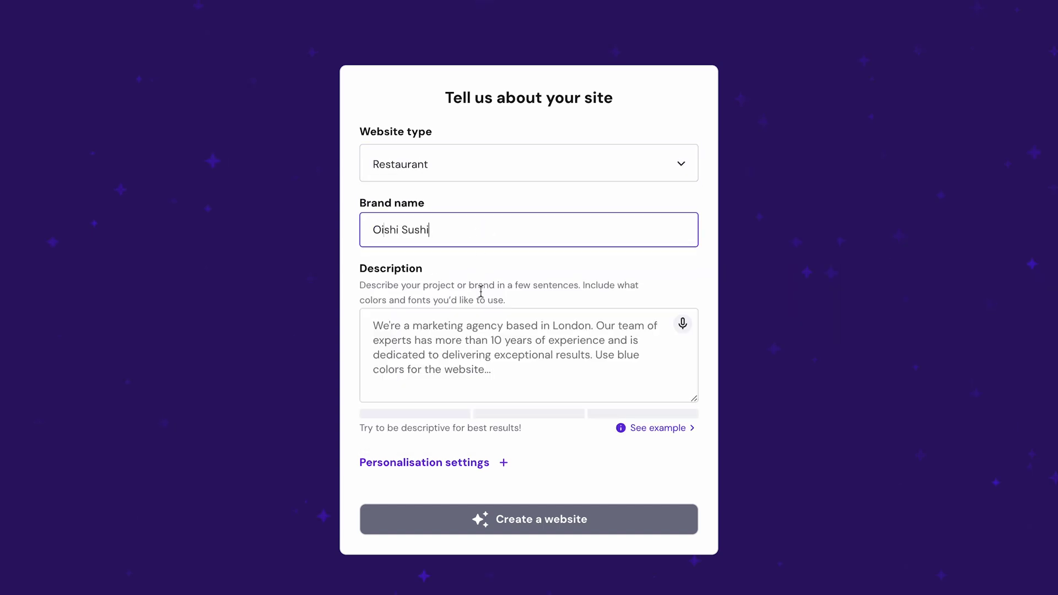
click(482, 328)
text(We're a)
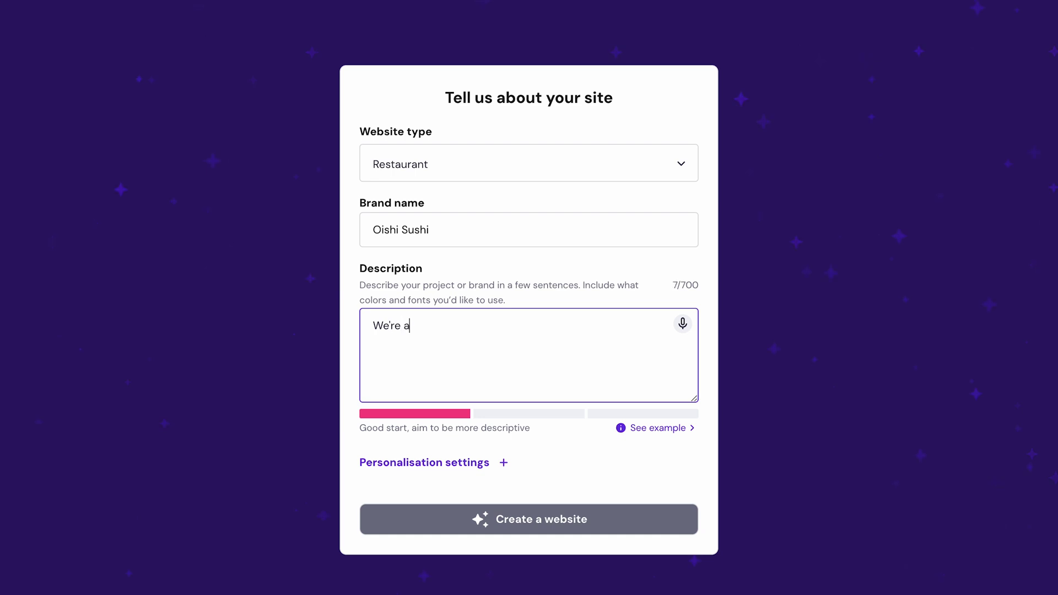
text( sushi restaurant based in New York. Our team of)
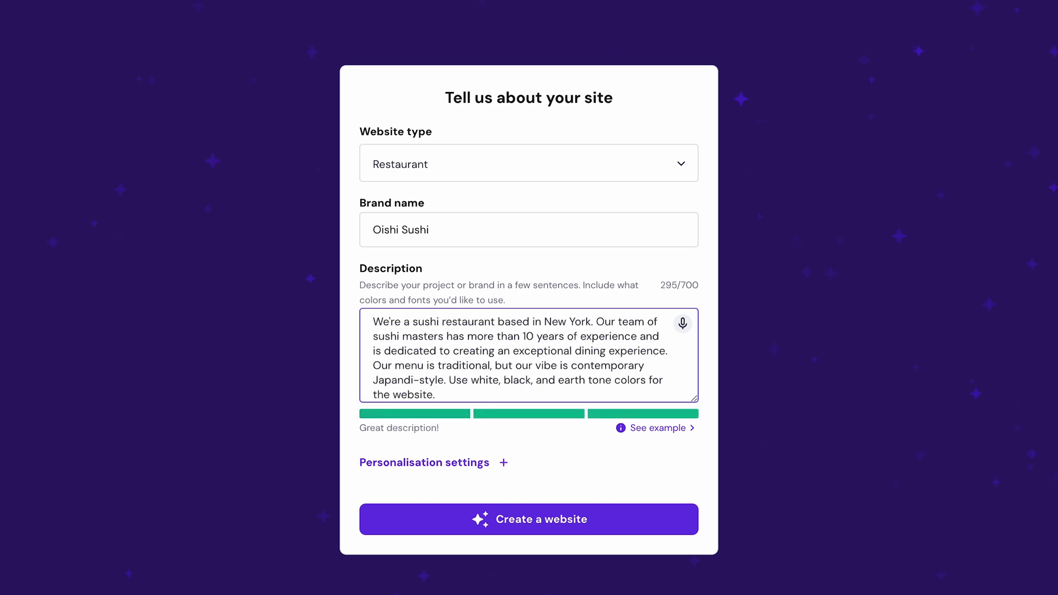
click(457, 467)
click(512, 498)
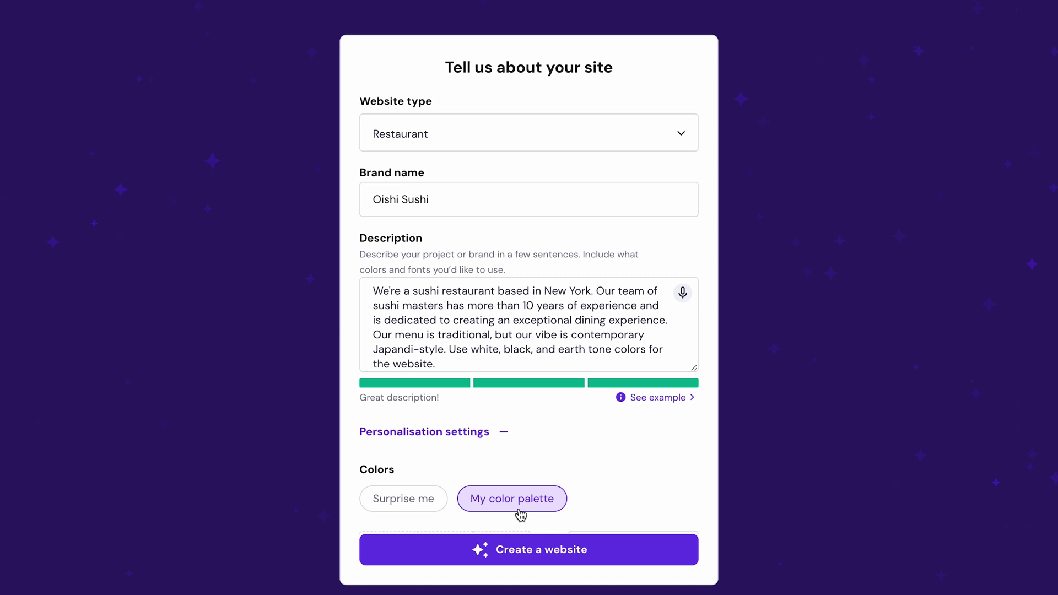
scroll(520, 514, down, 2)
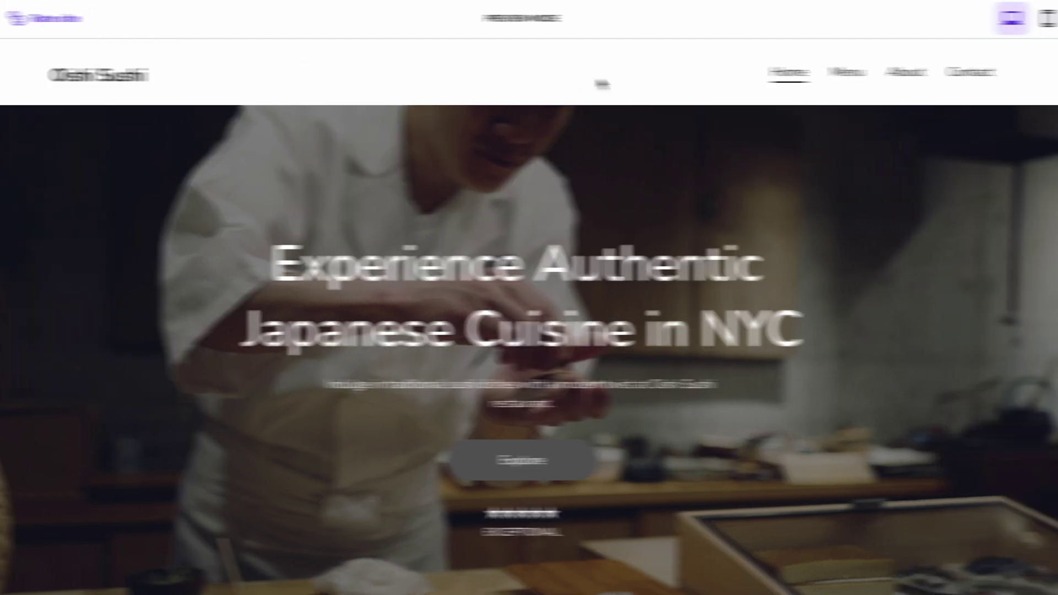
mouse_move(1001, 18)
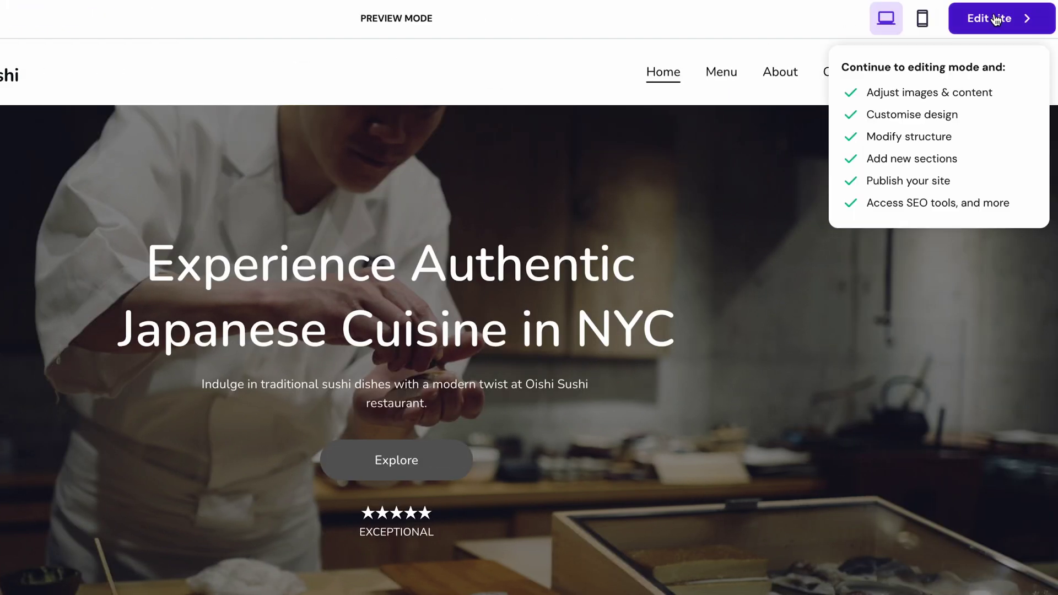
- Open the Oishi Sushi site in the editor, check the setup checklist, and show the AI tools list
click(997, 20)
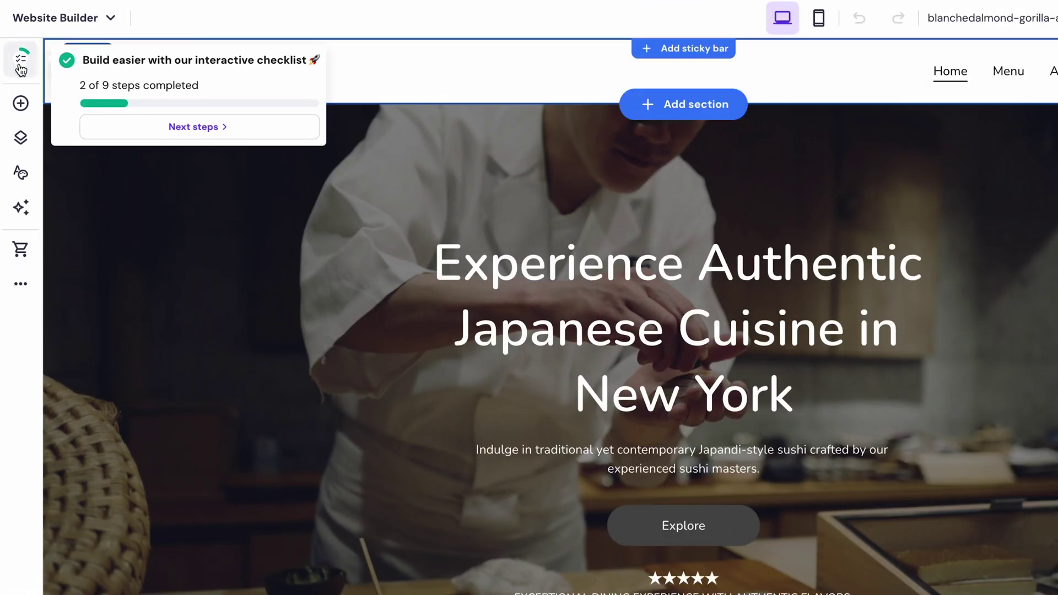
click(22, 59)
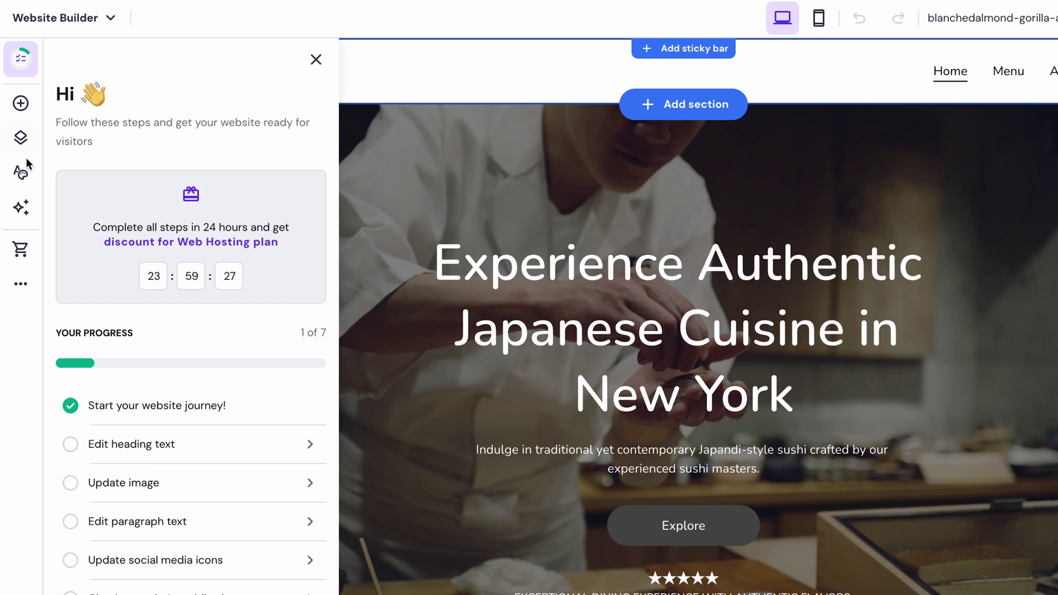
click(21, 209)
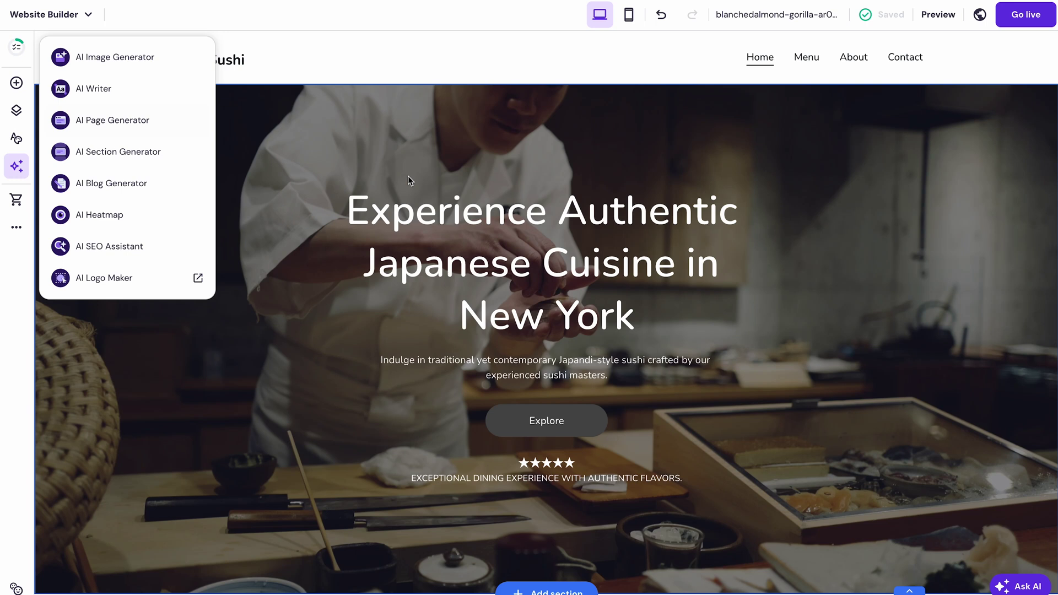
- Move the hero's Explore button and star rating slightly higher, toward the intro paragraph
click(492, 223)
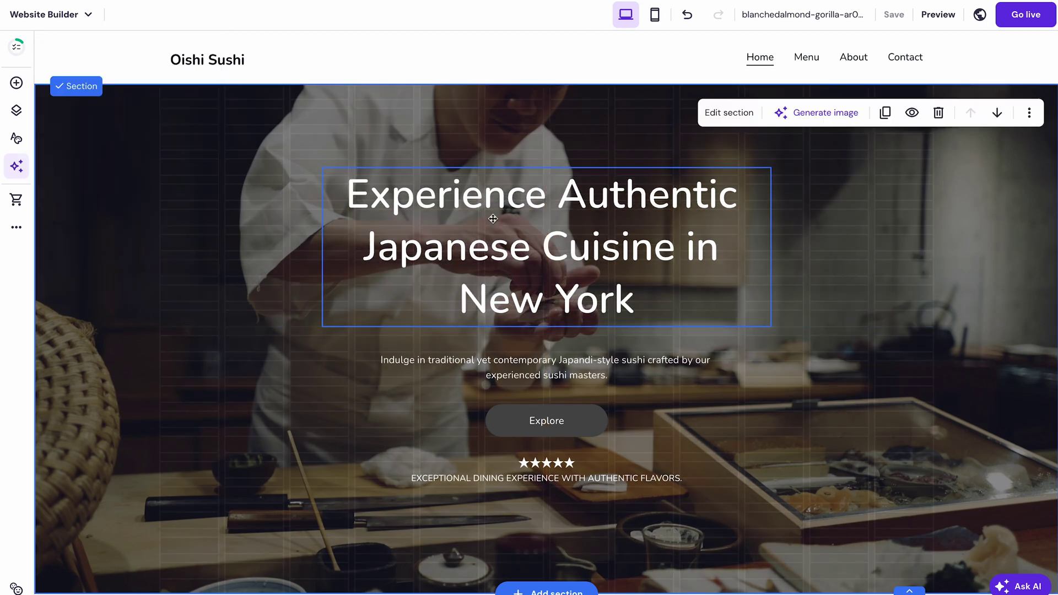
click(545, 364)
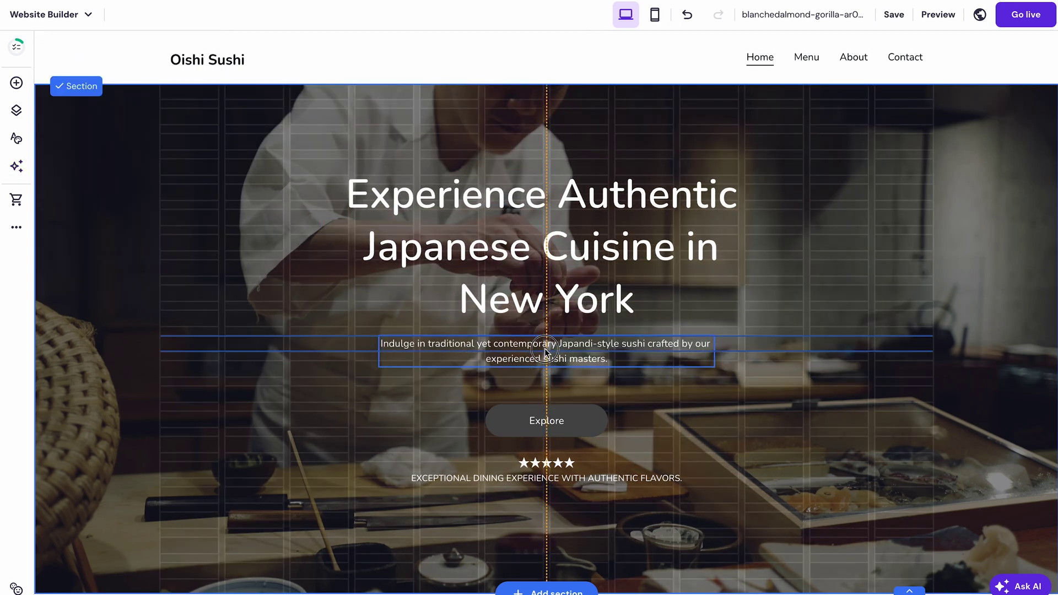
drag(545, 413, 546, 396)
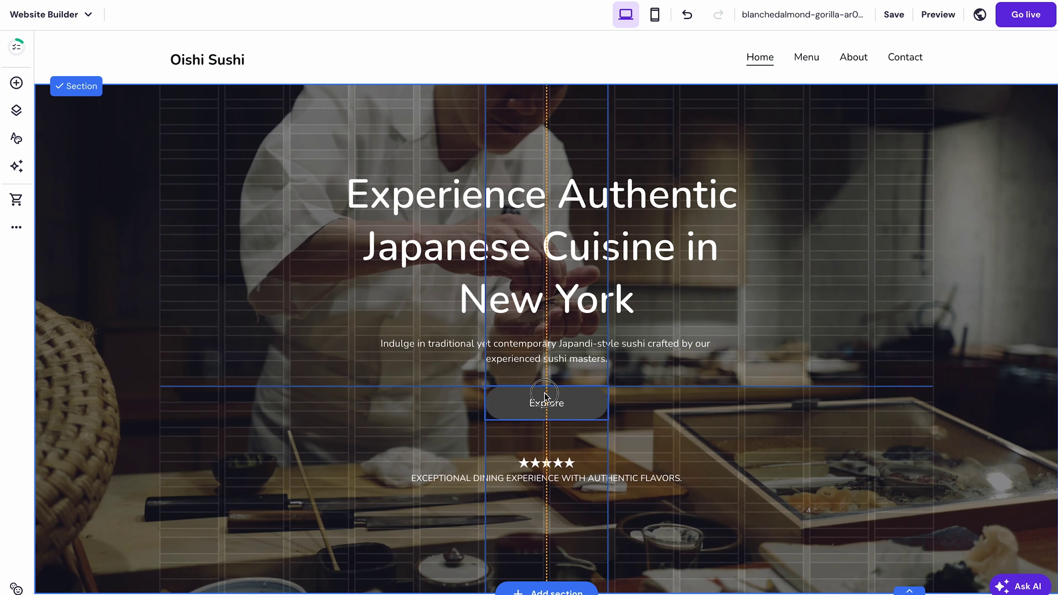
mouse_move(545, 459)
mouse_down()
mouse_move(545, 445)
mouse_move(546, 470)
mouse_up()
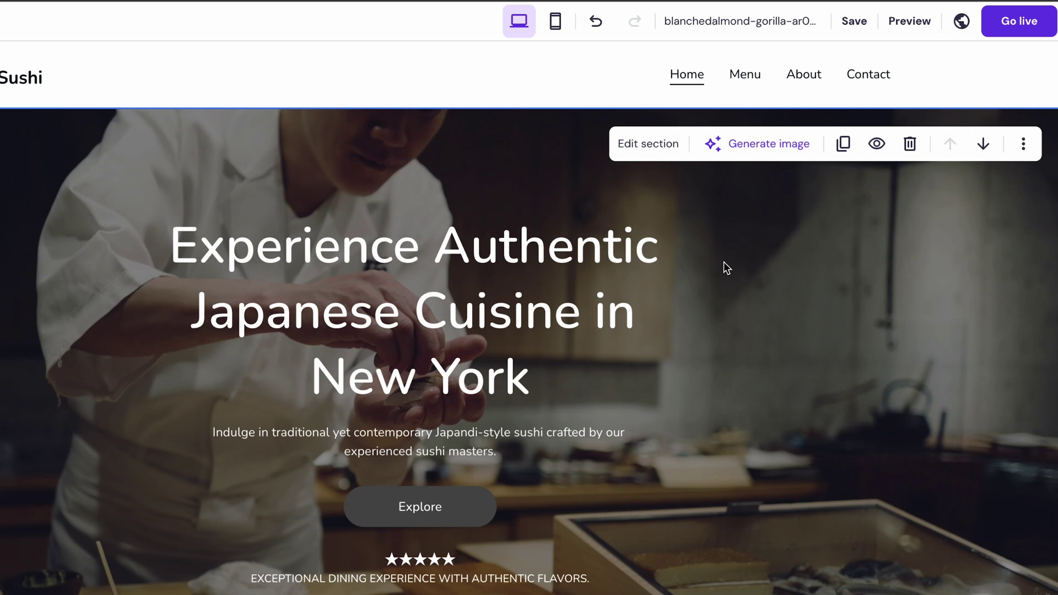
- Review the hero background settings (image, 45% overlay, fixed background) and select the subtitle paragraph
click(653, 148)
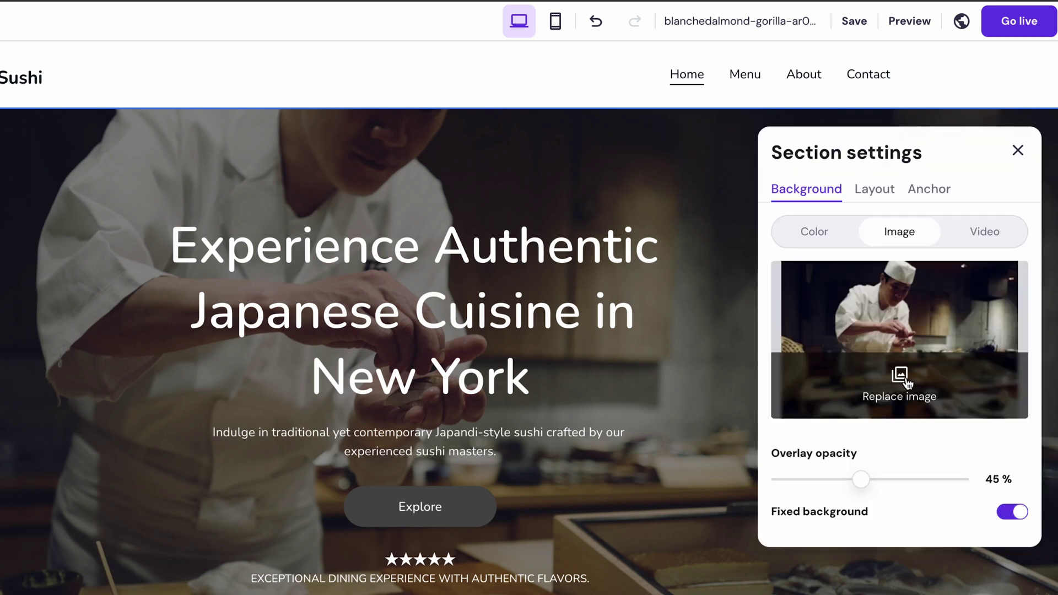
click(1017, 150)
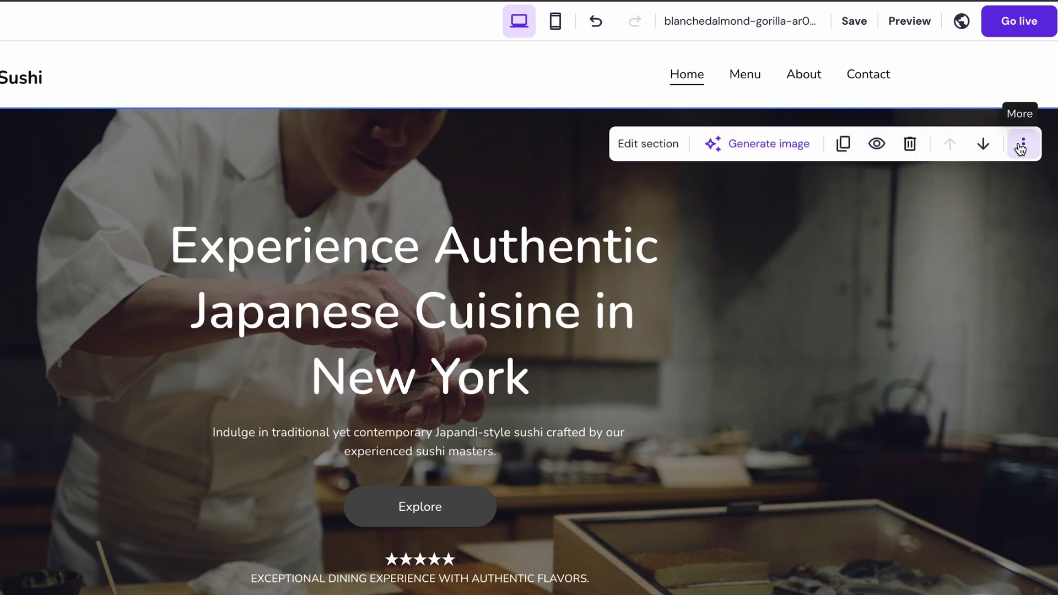
click(584, 433)
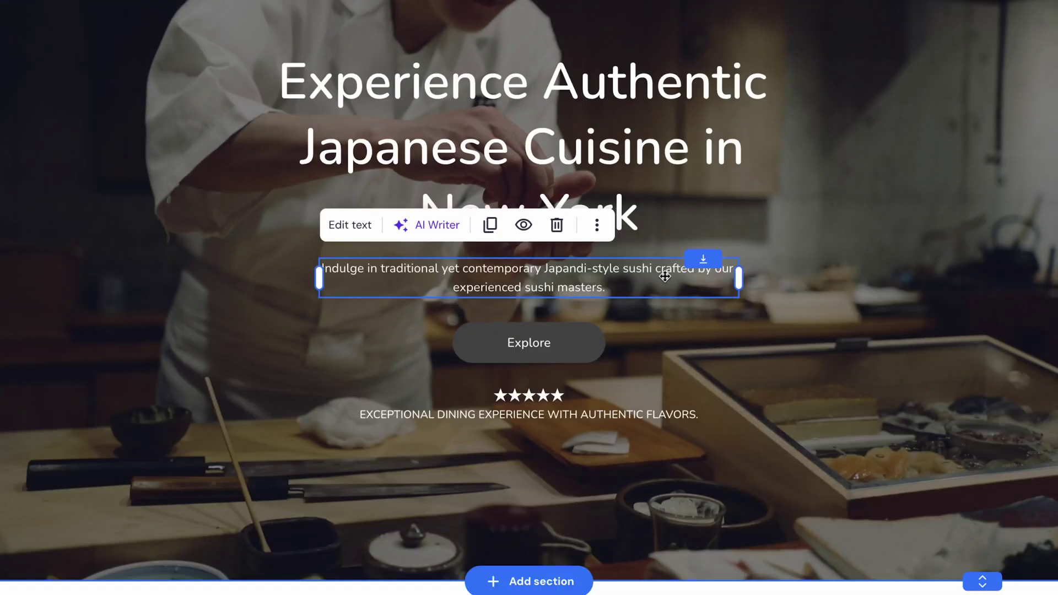
click(438, 225)
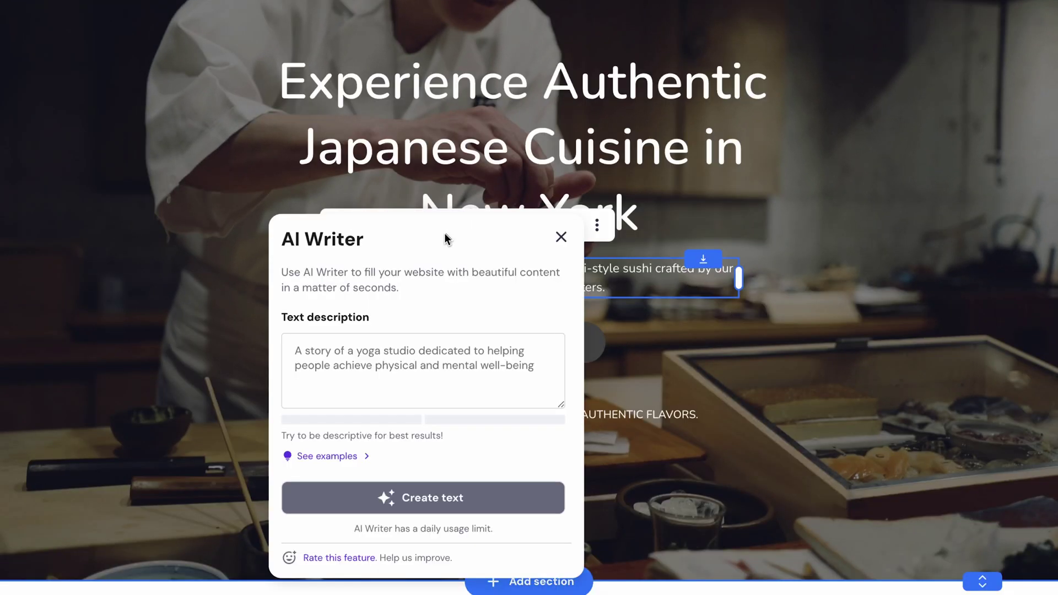
click(392, 361)
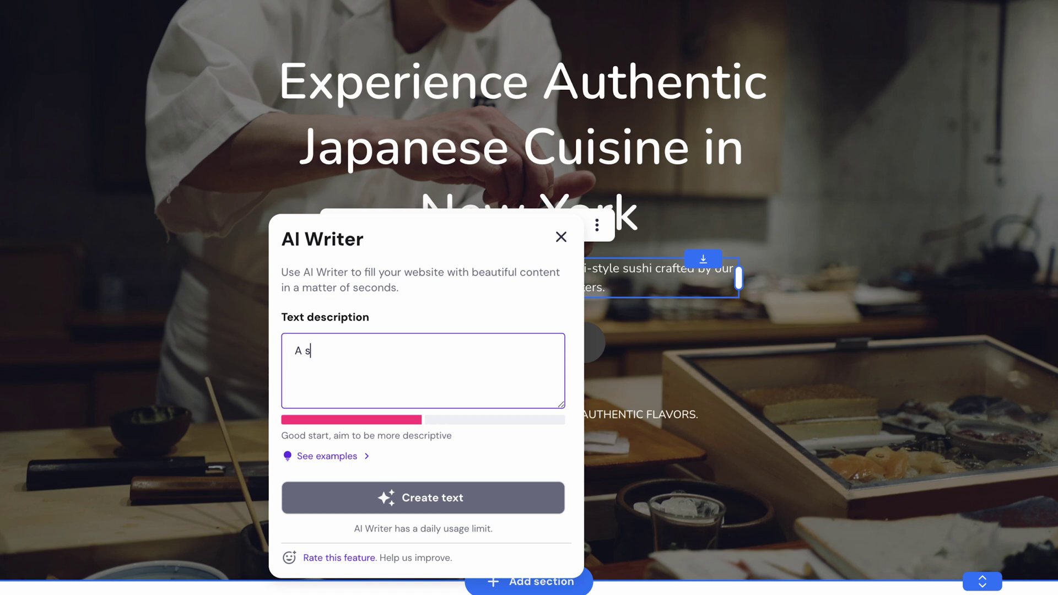
text(A short paragraph describing the unique charms and attractions of sushi restaurants in New York.)
click(408, 492)
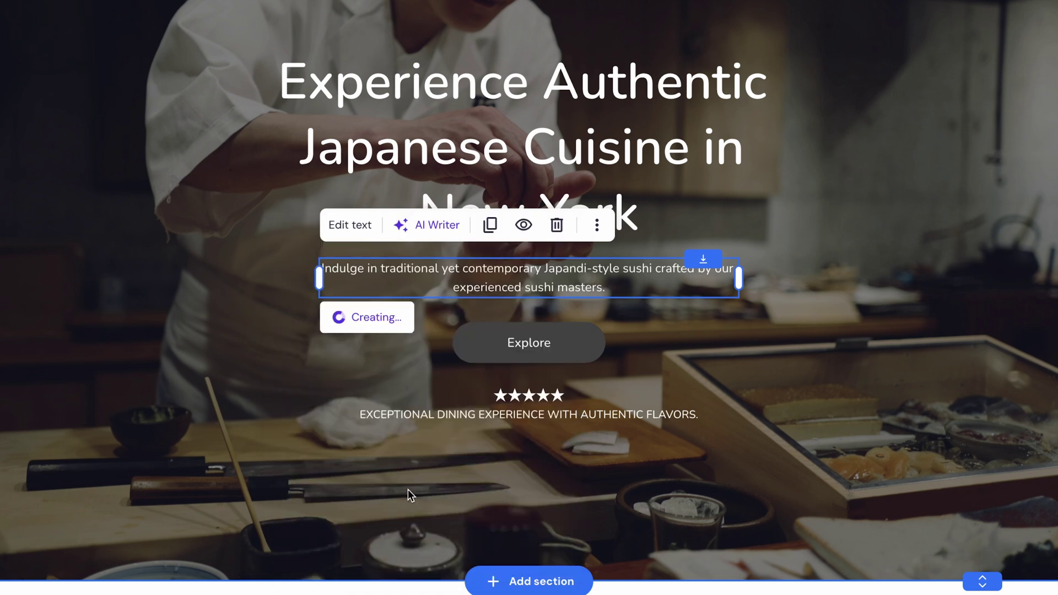
click(487, 548)
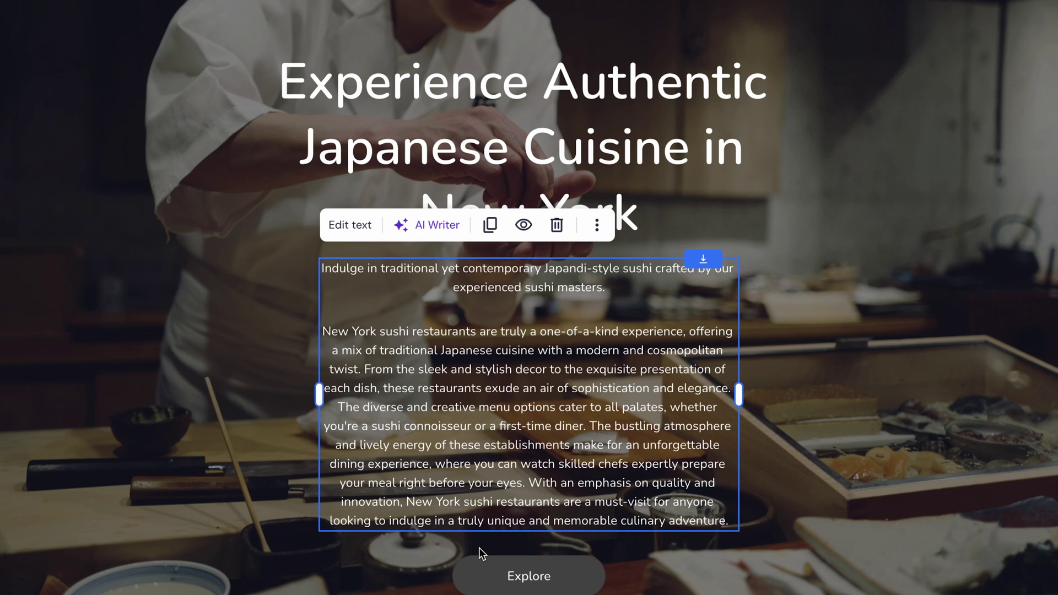
scroll(478, 547, down, 6)
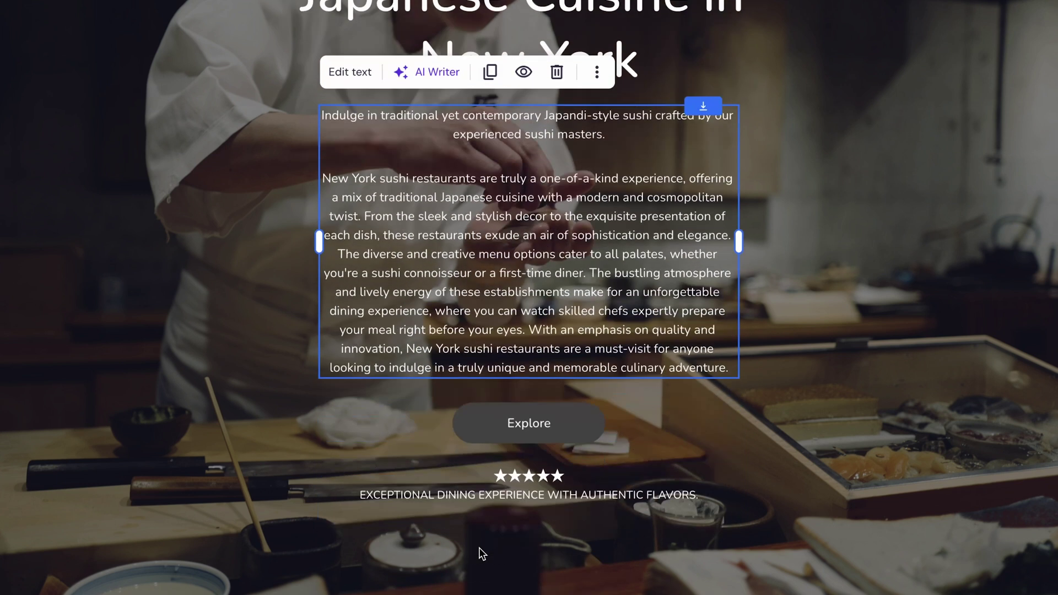
scroll(478, 548, down, 1)
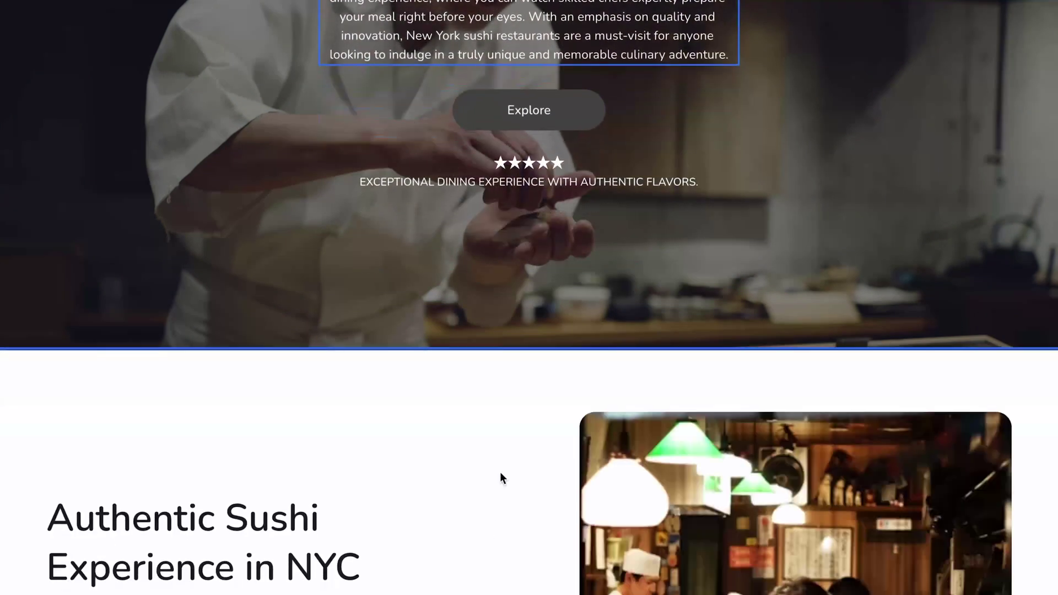
- Add a two-map Our offices section below the hero and select its heading
click(513, 354)
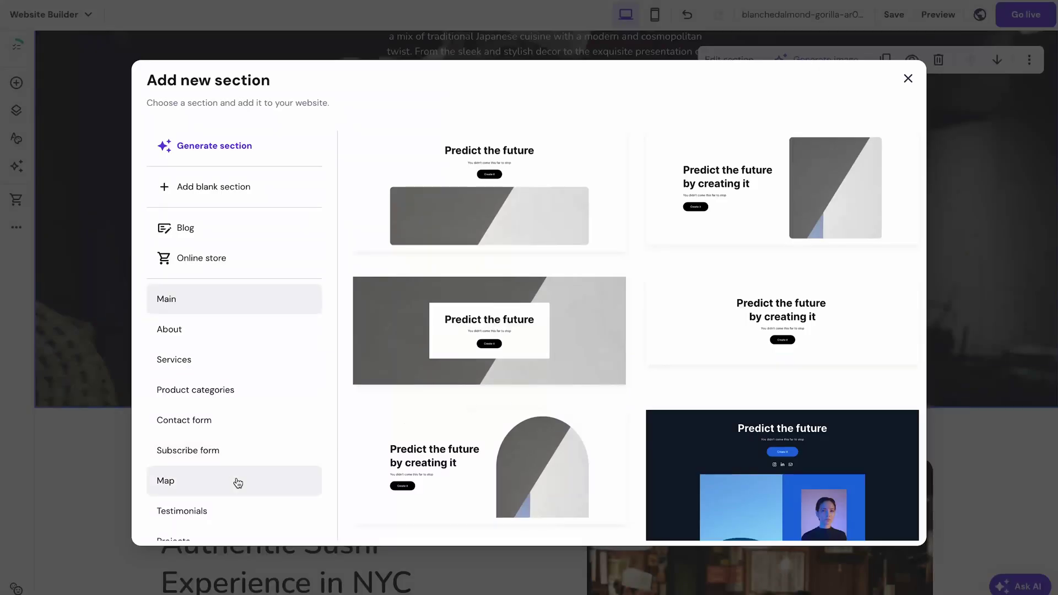
click(237, 482)
click(469, 201)
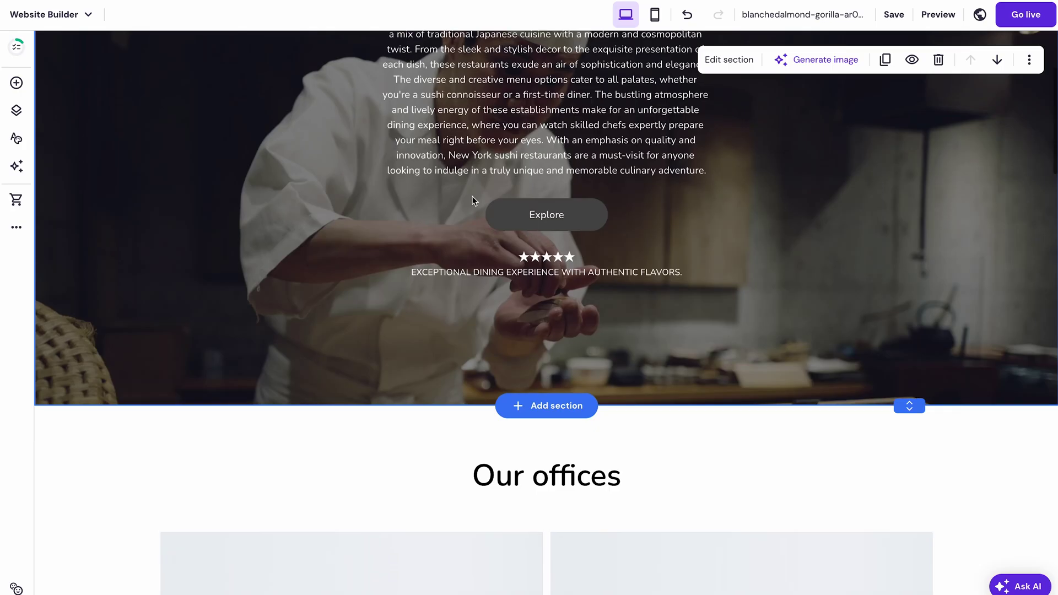
scroll(472, 197, down, 5)
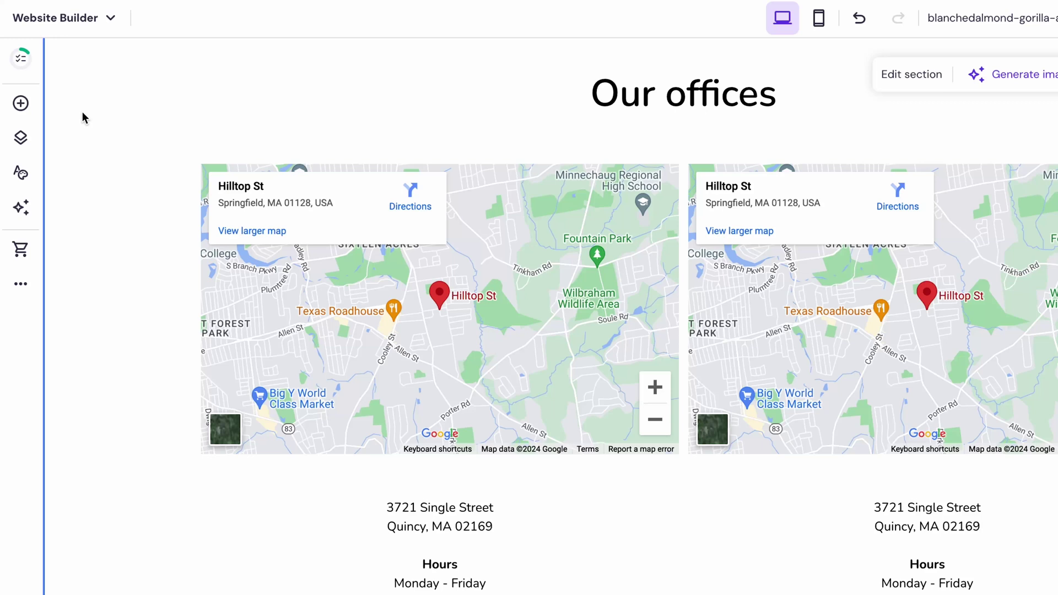
click(21, 104)
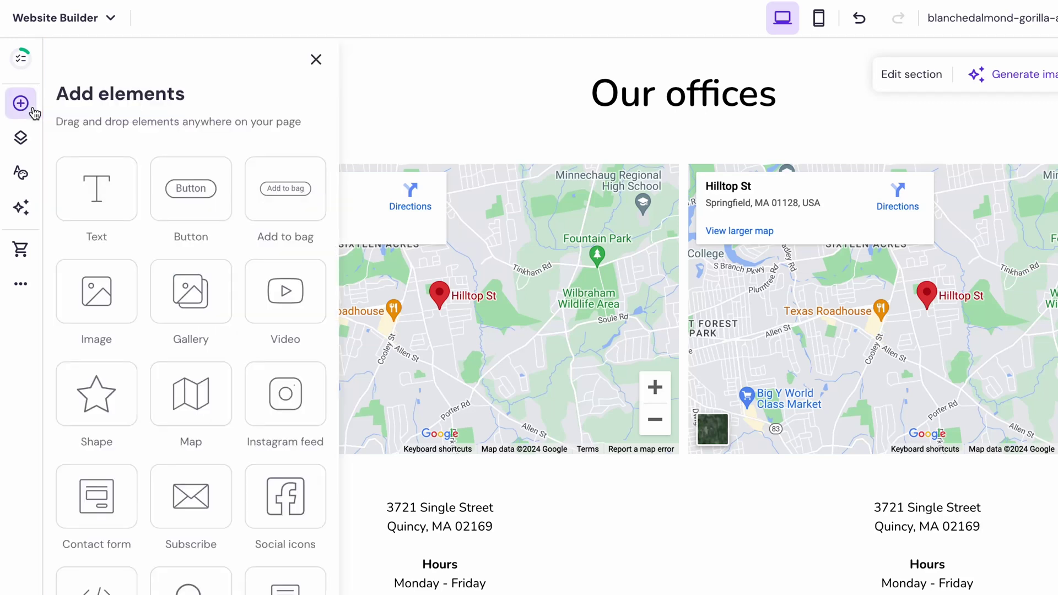
click(317, 64)
click(605, 93)
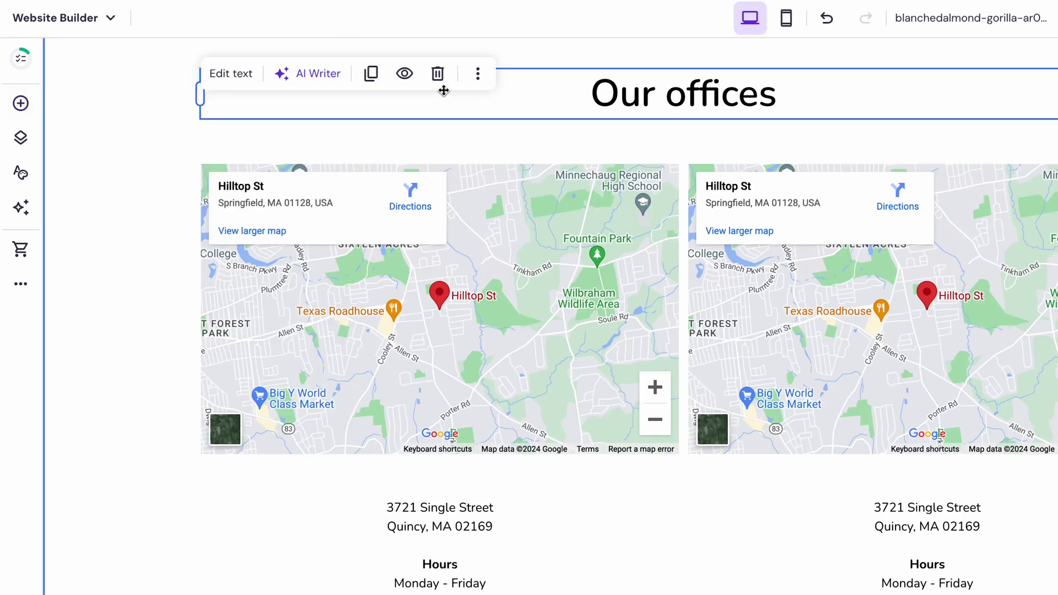
- Review the site-wide font settings and the Slide animation style
click(20, 173)
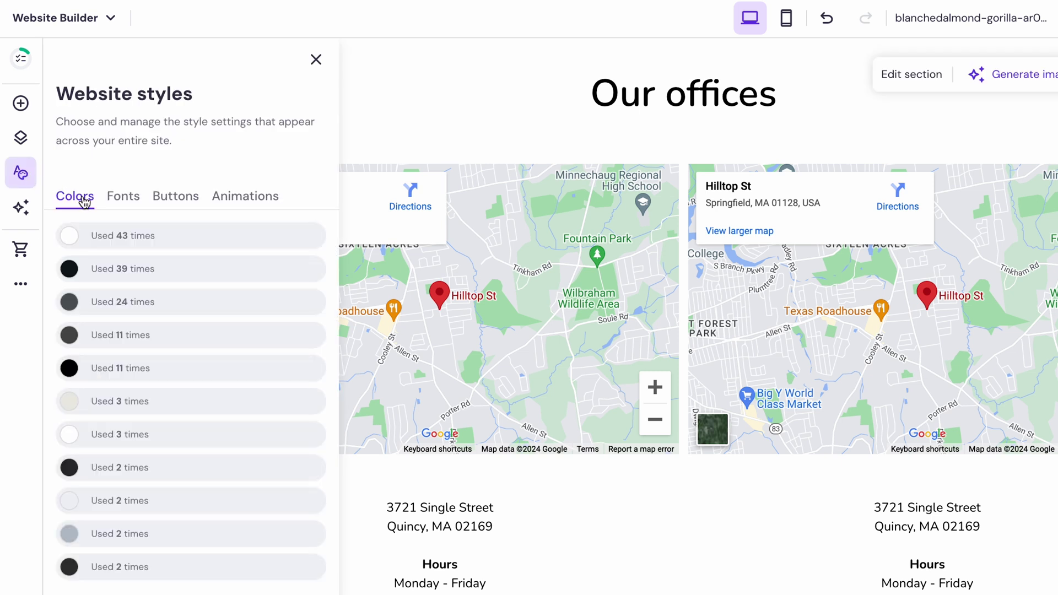
click(122, 196)
click(234, 199)
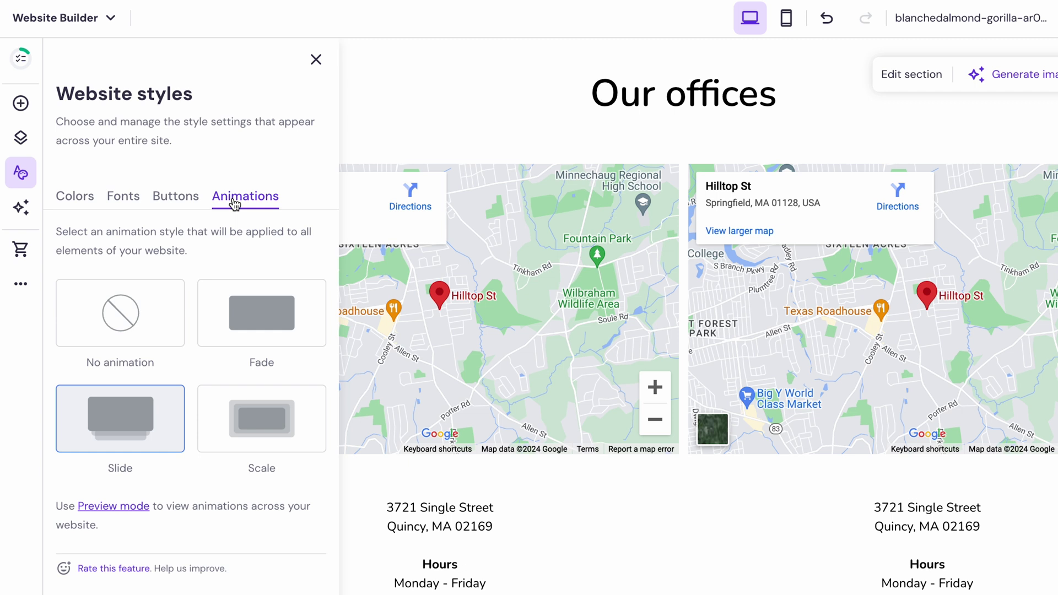
click(316, 59)
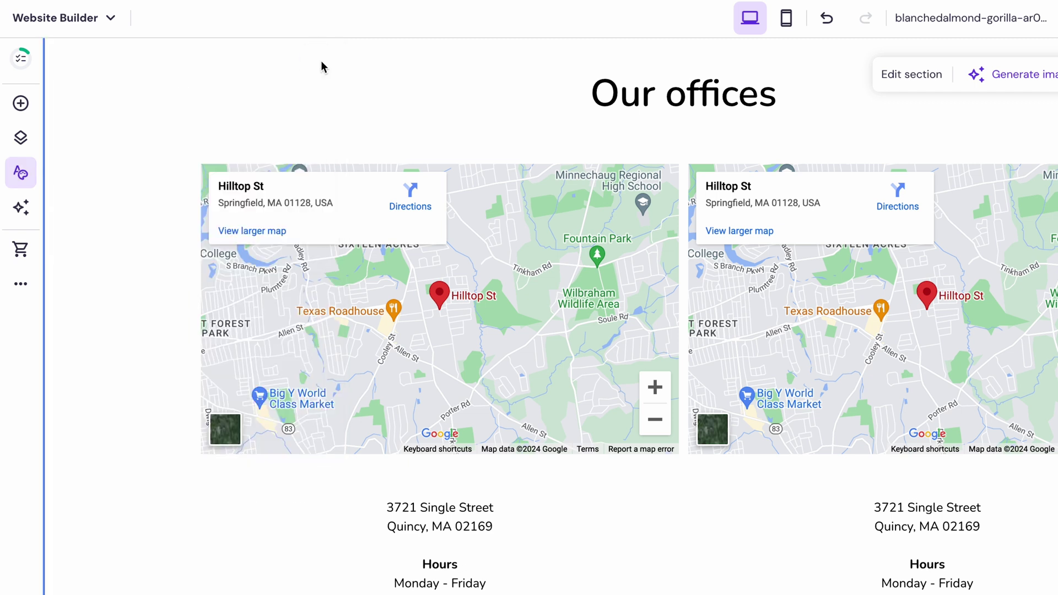
scroll(430, 79, up, 10)
mouse_move(529, 57)
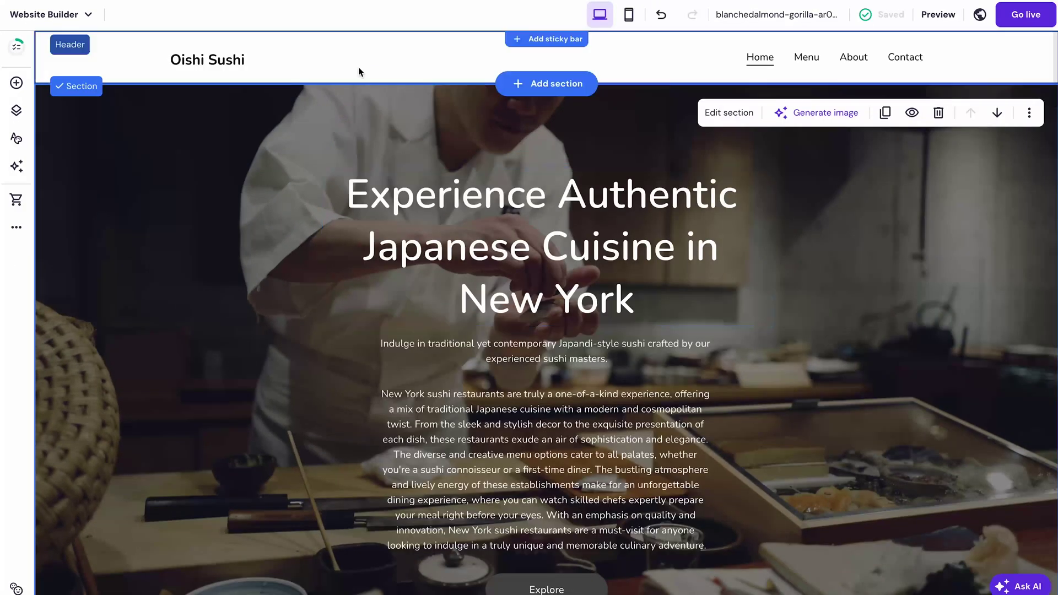
- Go to the Contact Us page and review the contact form settings
click(900, 61)
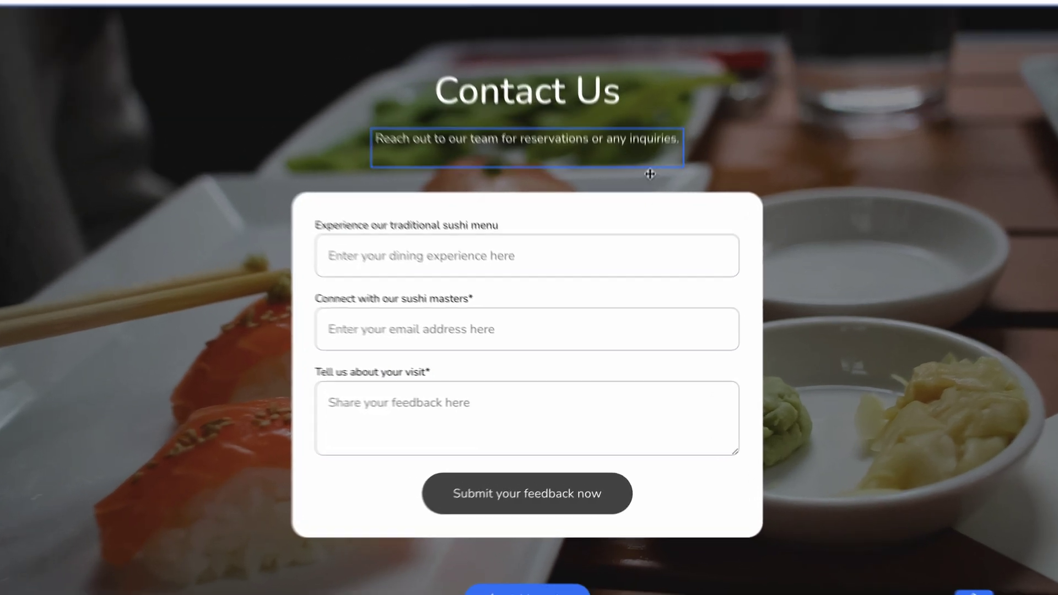
click(587, 207)
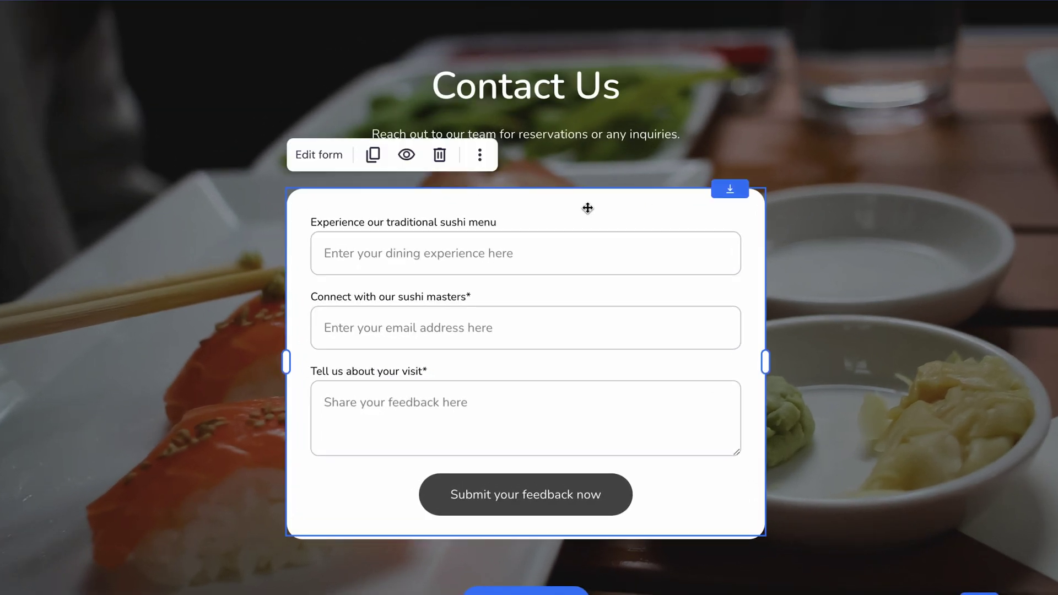
click(319, 155)
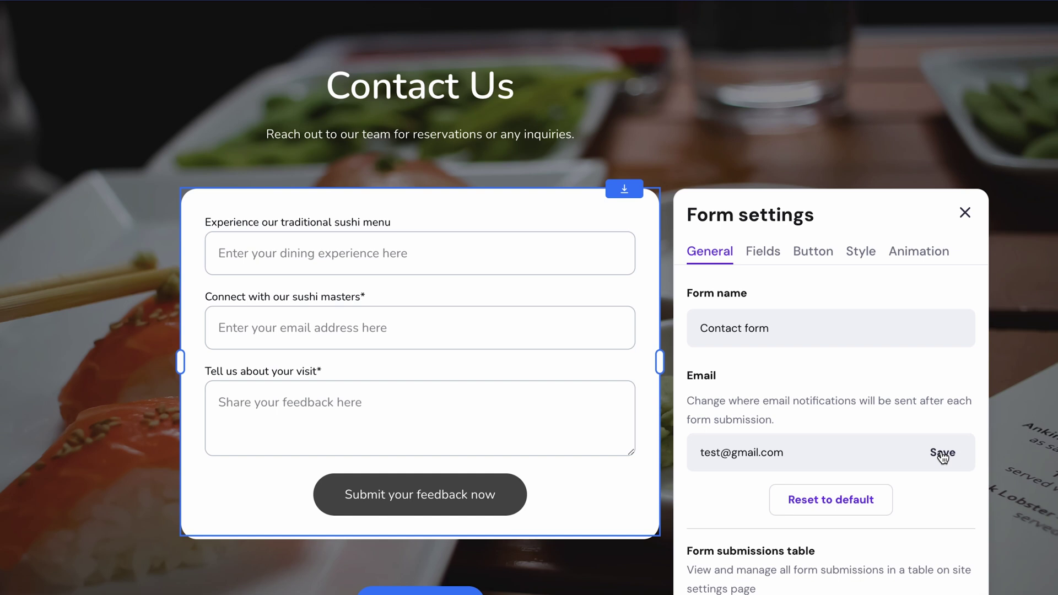
click(965, 214)
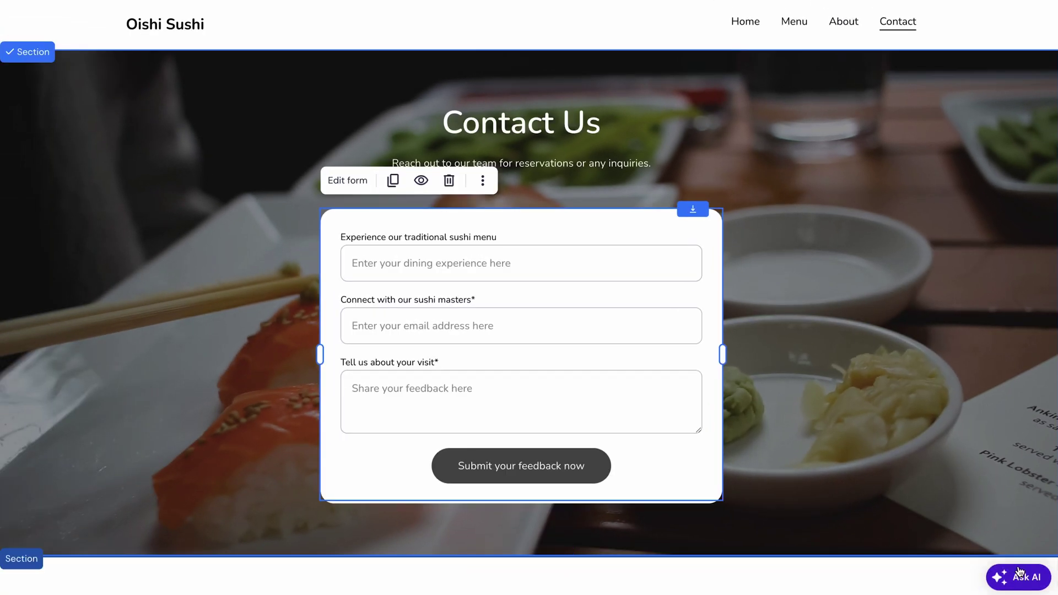
- Ask the AI Assistant how to set up payments and get its Stripe steps
click(1020, 572)
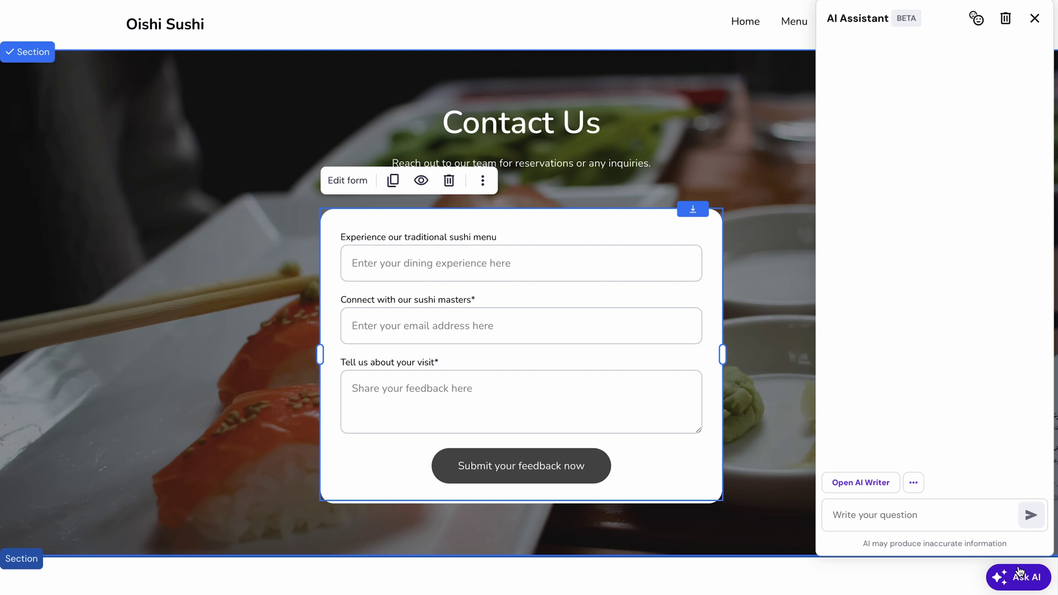
click(951, 514)
text(How do I set up my payments?)
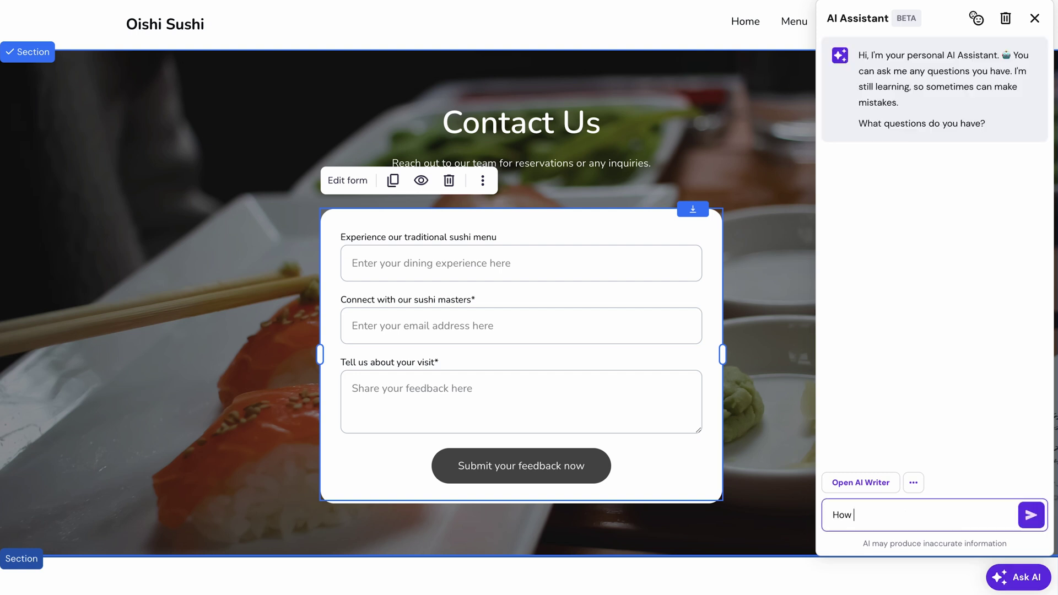
click(1030, 514)
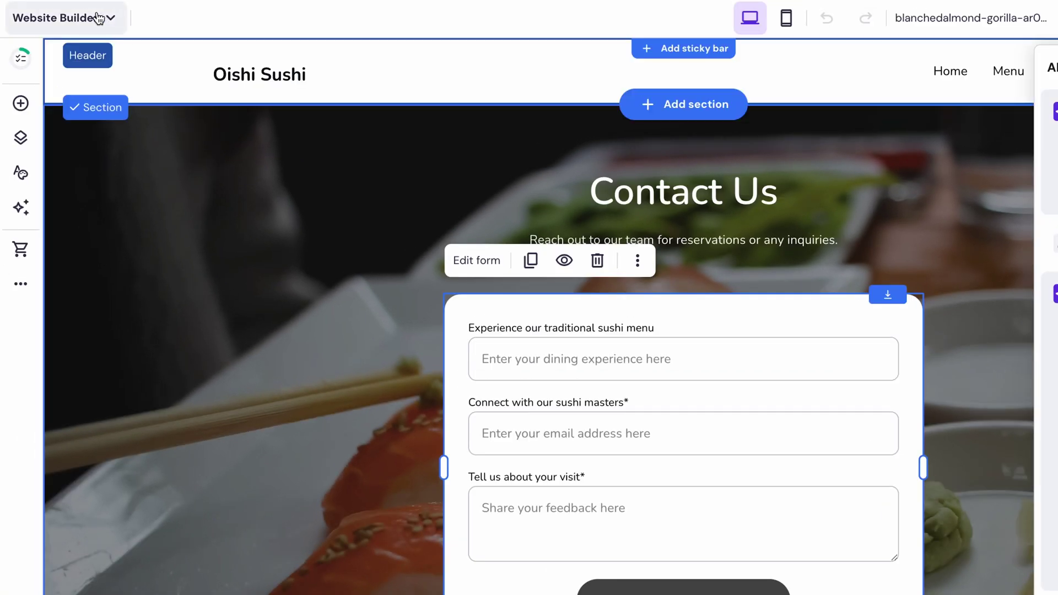
- Create the online store for the United States in USD and view its Payments and Invoices settings
click(97, 15)
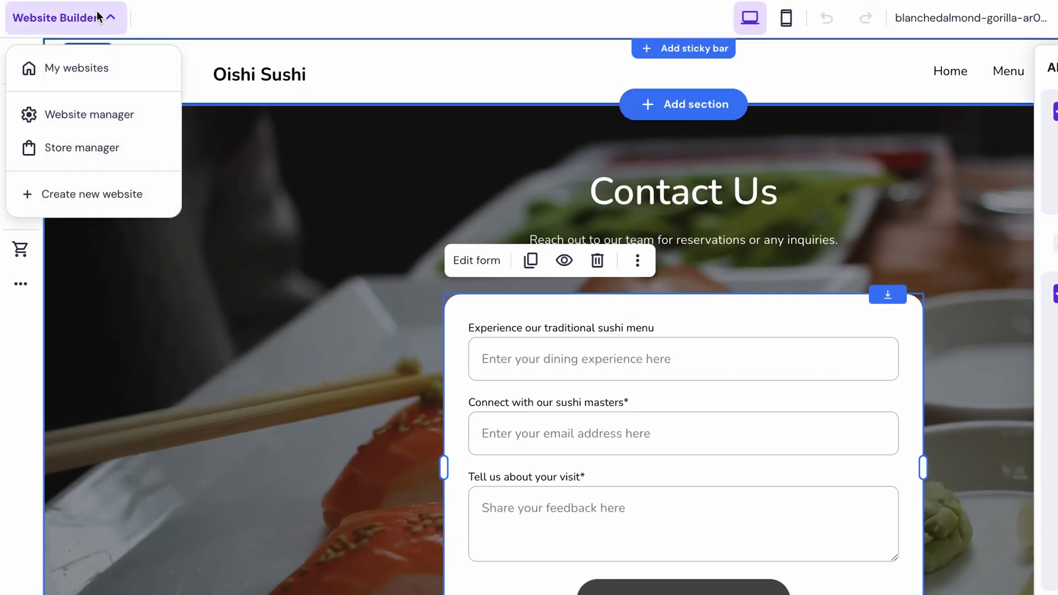
click(81, 147)
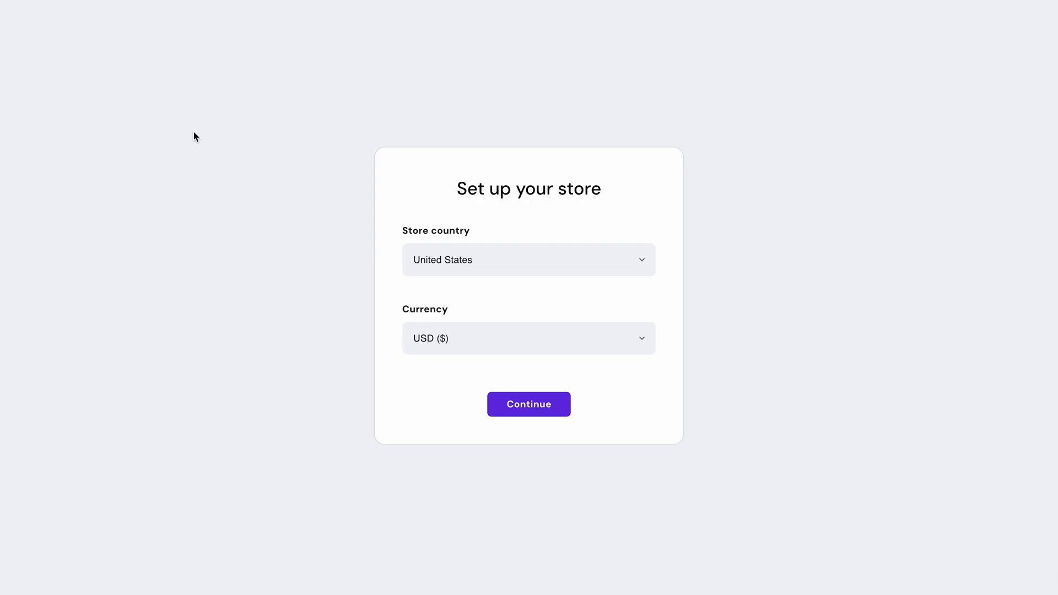
click(542, 407)
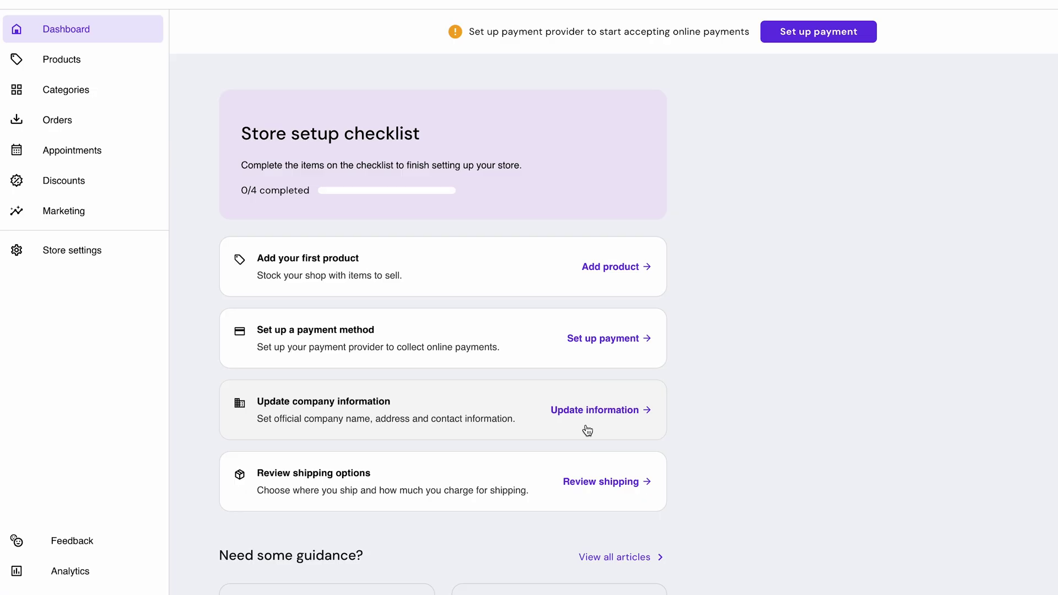
click(97, 248)
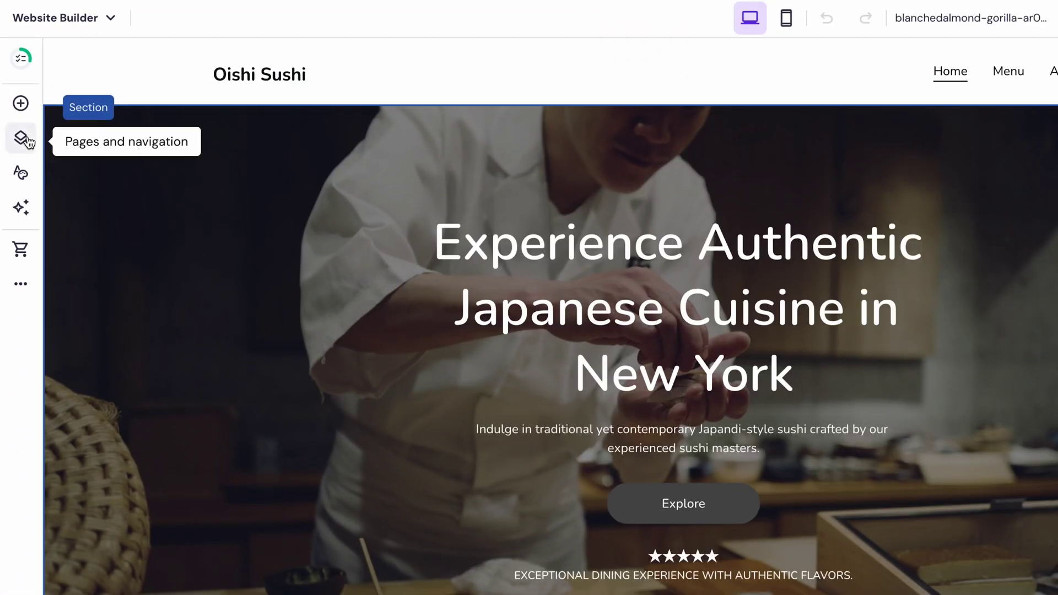
- Add a new empty page named Gallery to the site navigation
click(20, 137)
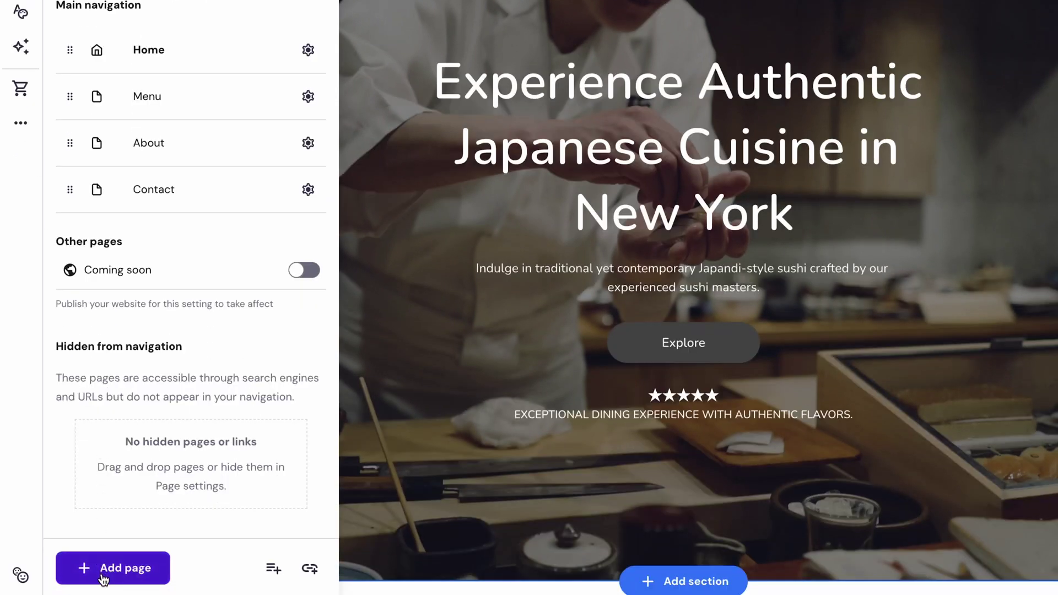
click(112, 568)
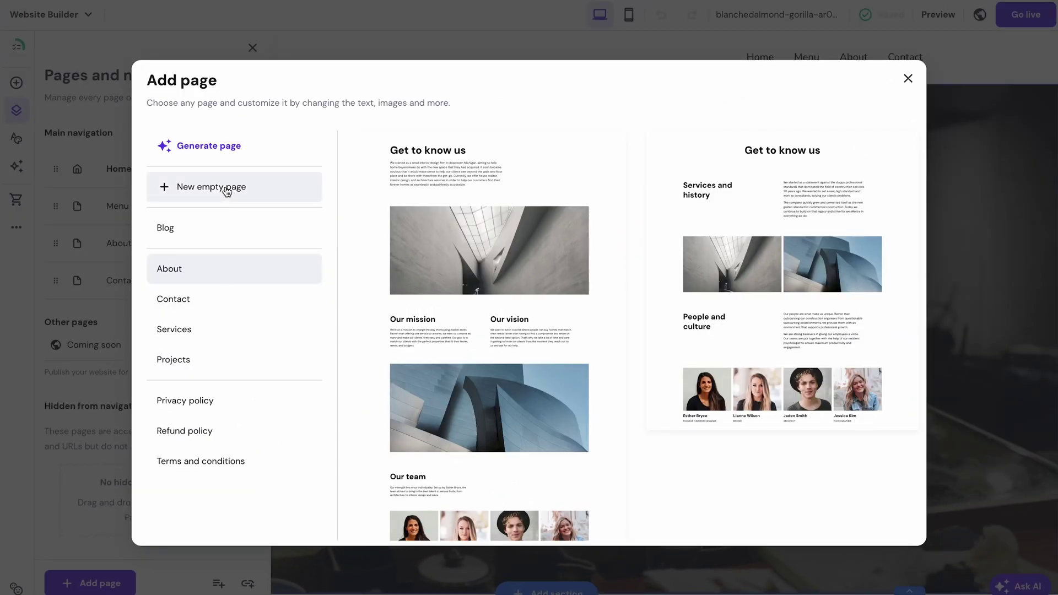
click(211, 187)
click(404, 253)
text(Gallery)
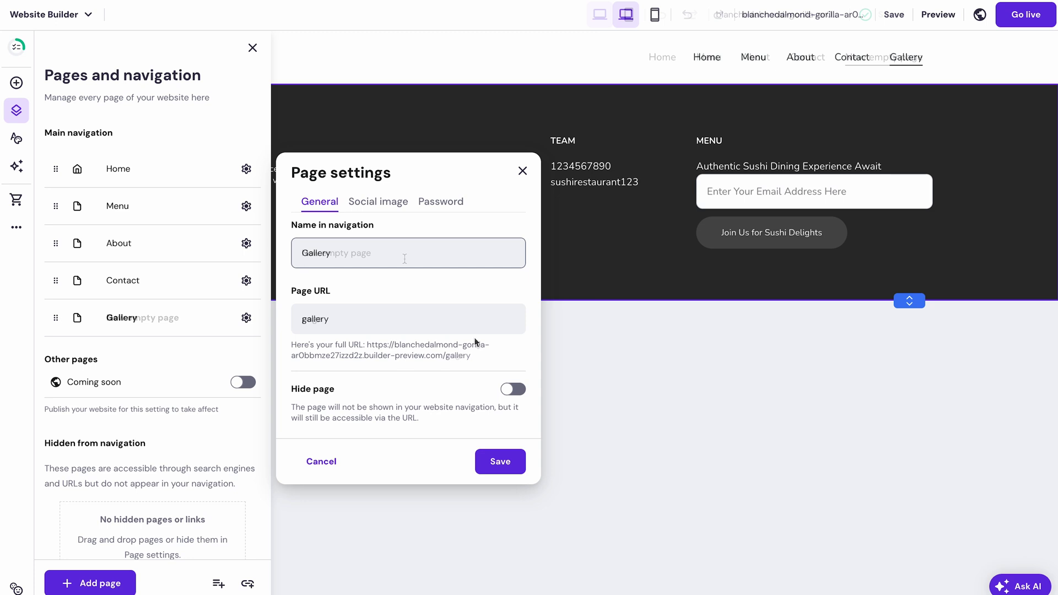
click(500, 461)
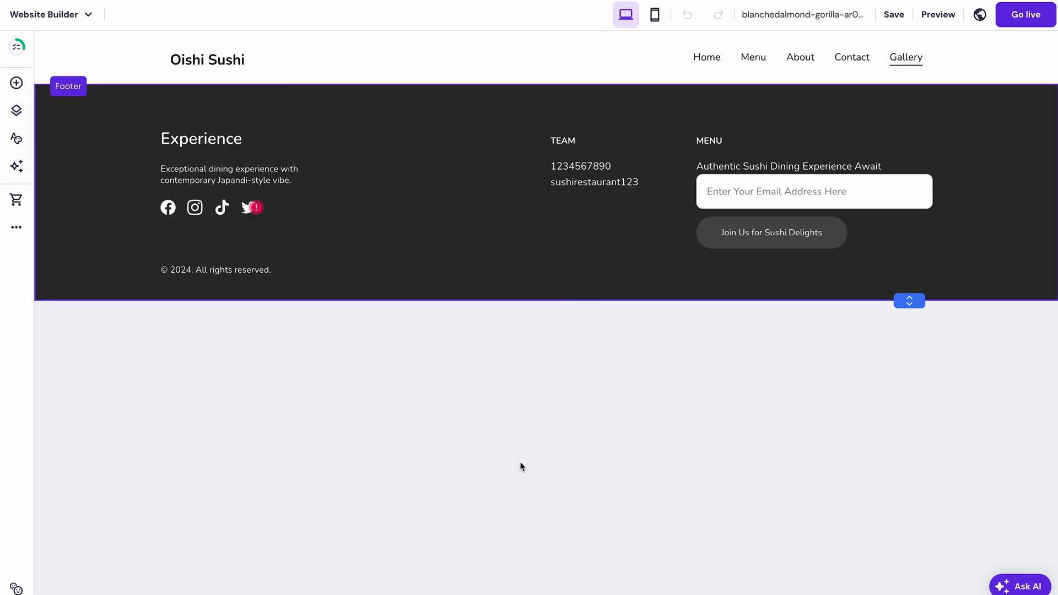
- Put a four-column Gallery section with eight images on the Gallery page
click(539, 85)
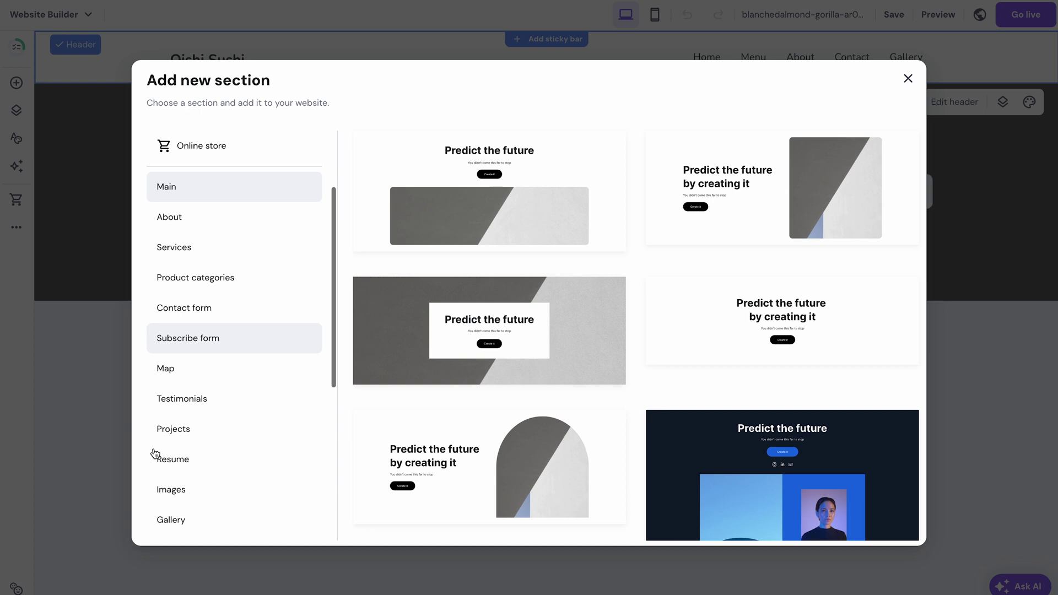
scroll(215, 397, down, 5)
click(211, 246)
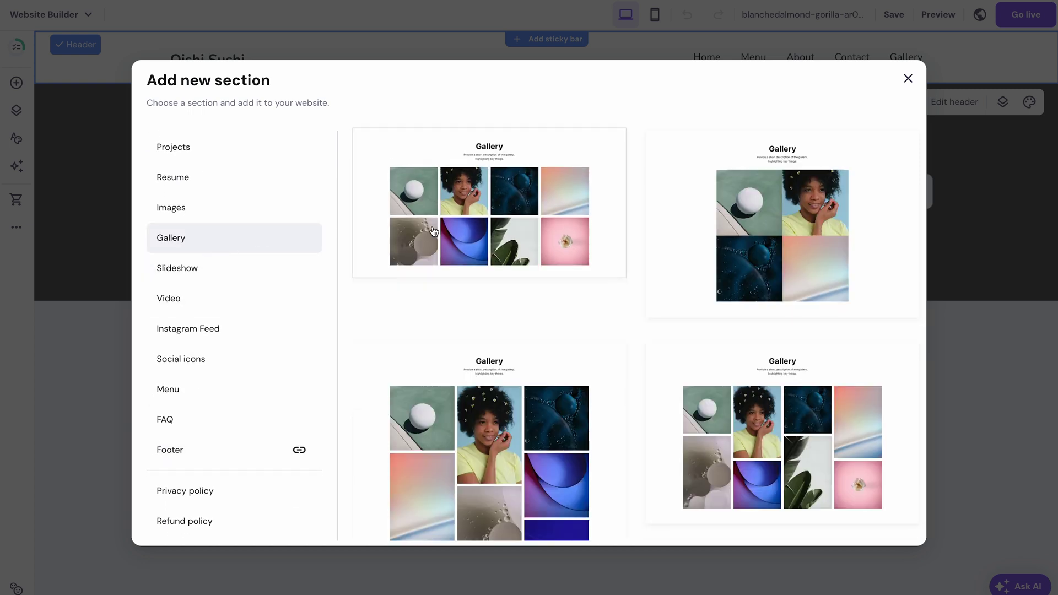
click(397, 240)
- Move the woman's photo first, remove the pastel gradient image, and add a jellyfish photo
click(222, 197)
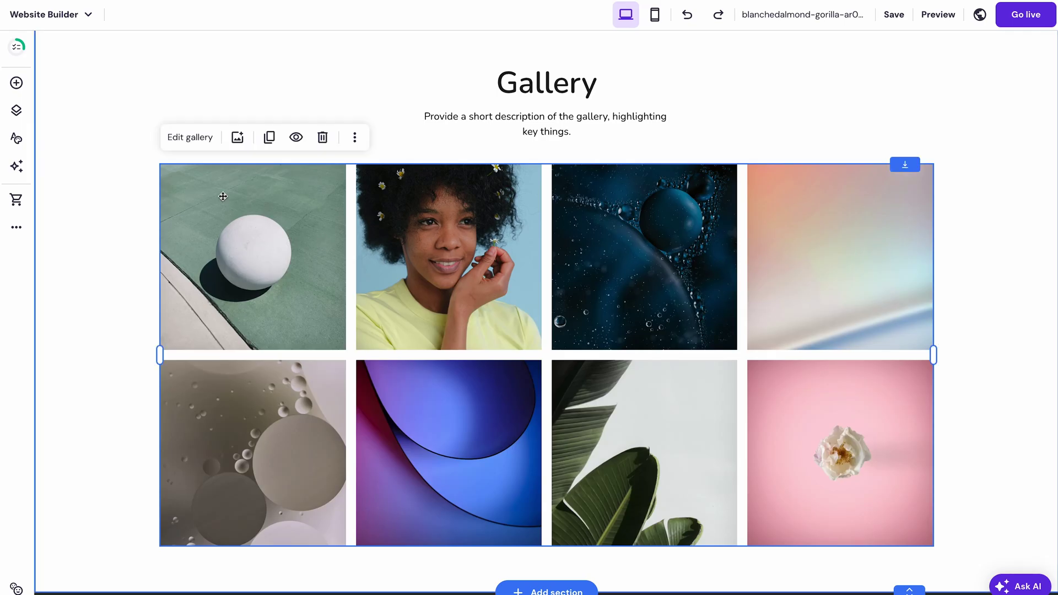
click(238, 137)
drag(254, 168, 437, 169)
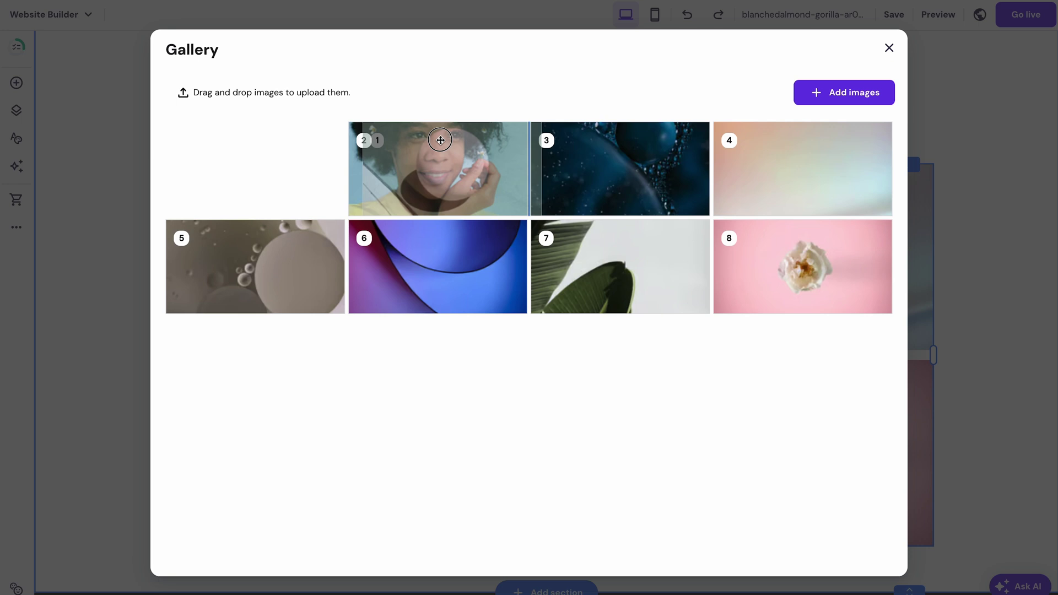
click(871, 140)
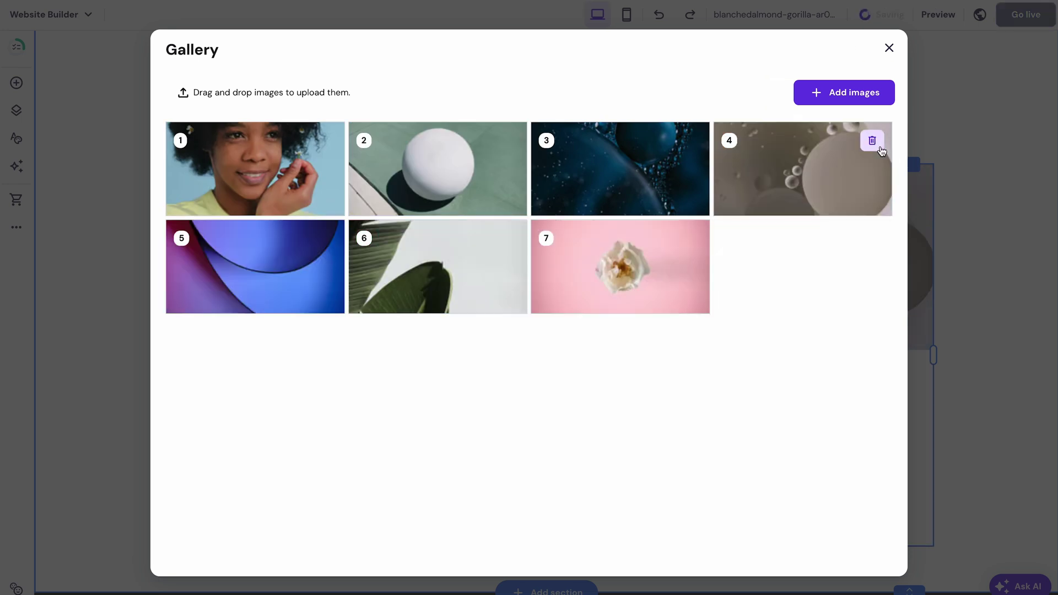
click(844, 92)
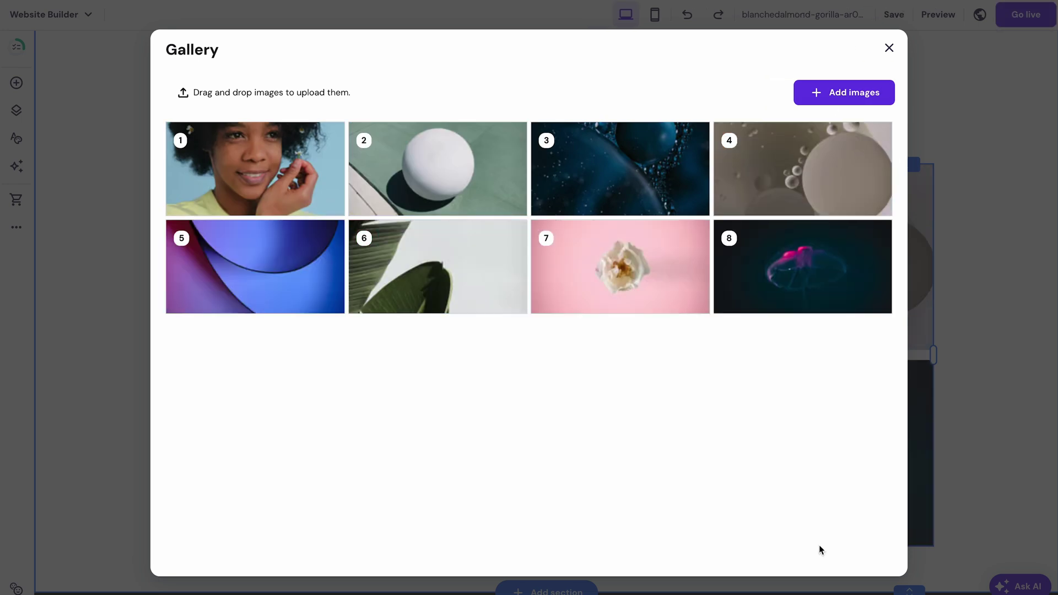
click(888, 47)
- Give the gallery a masonry layout with Slide animation, then show the AI tools list
click(191, 137)
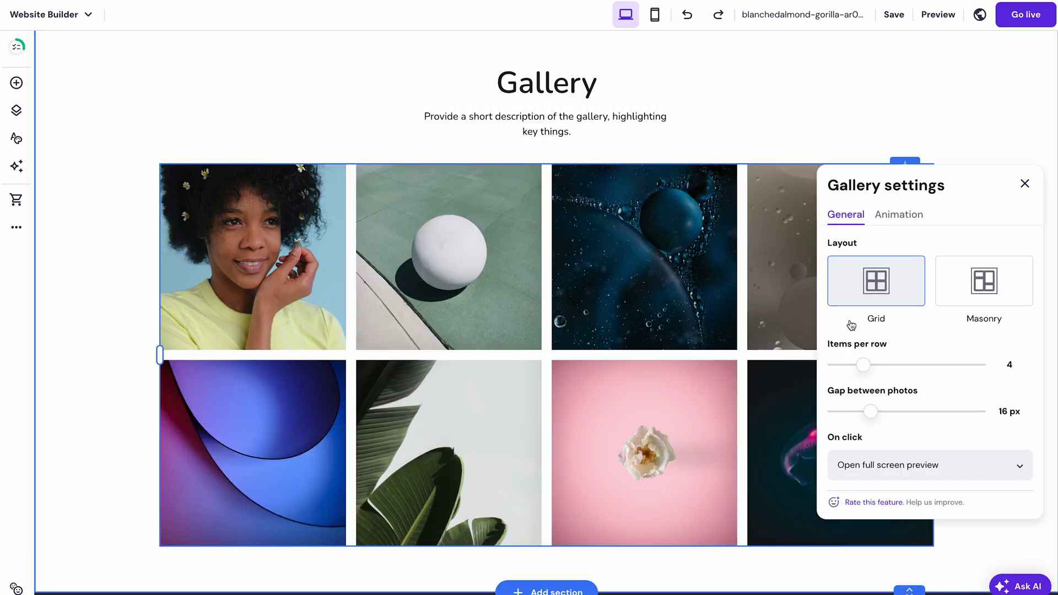
click(983, 283)
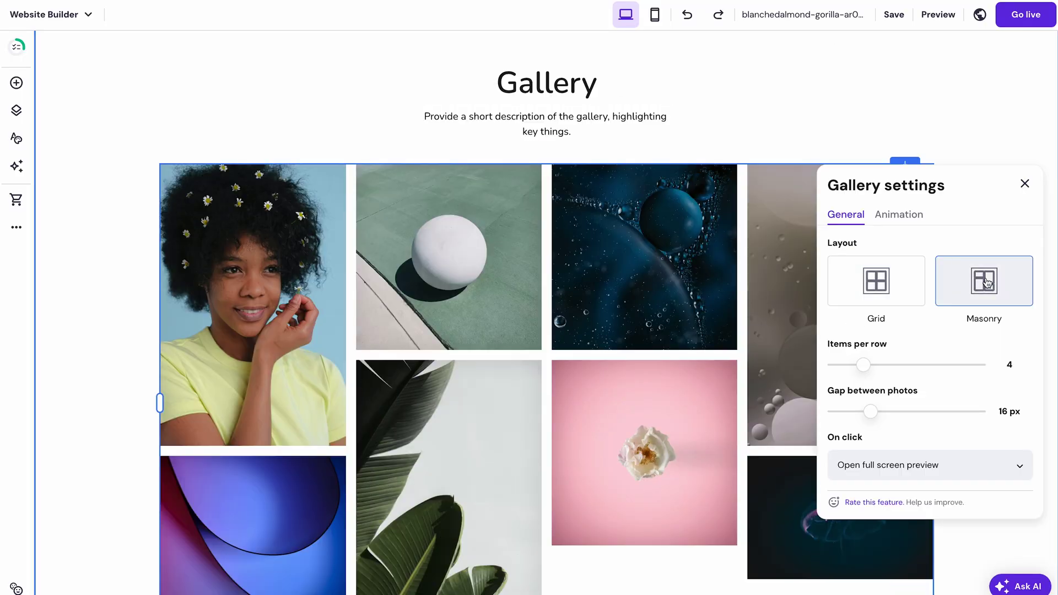
click(899, 213)
click(876, 345)
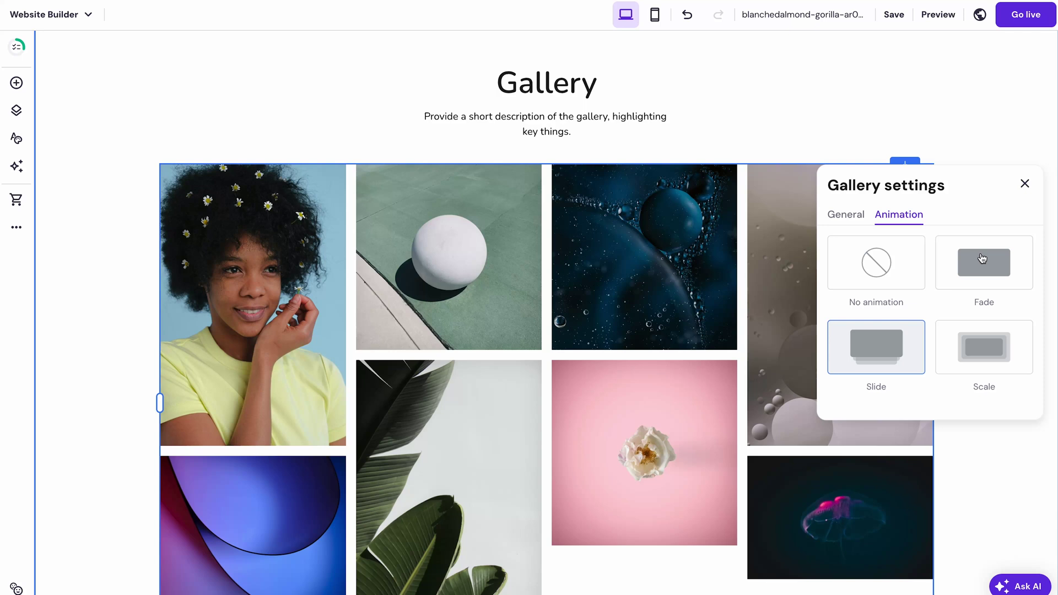
click(1026, 184)
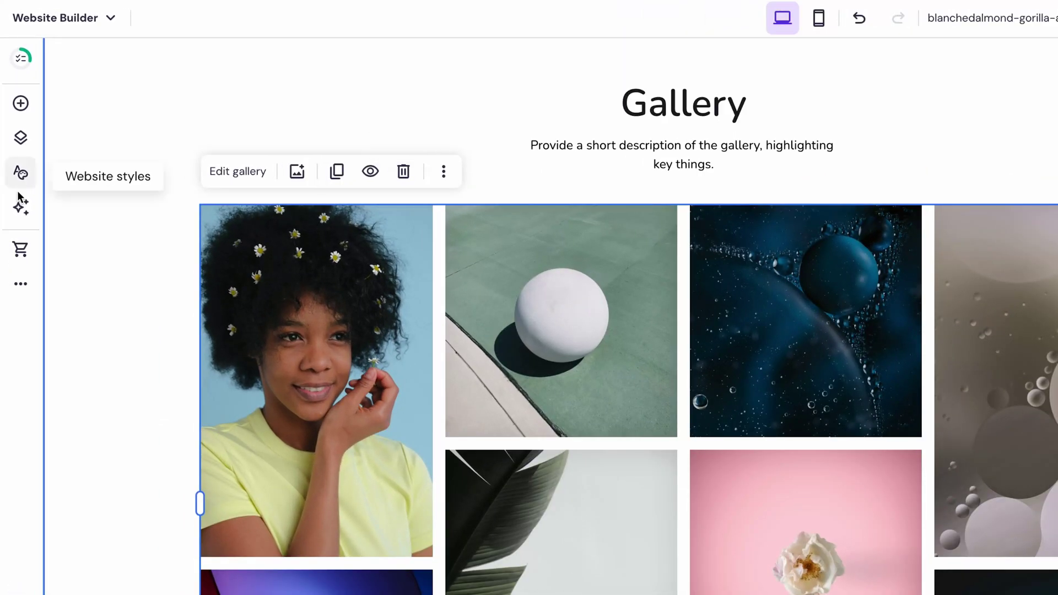
click(16, 166)
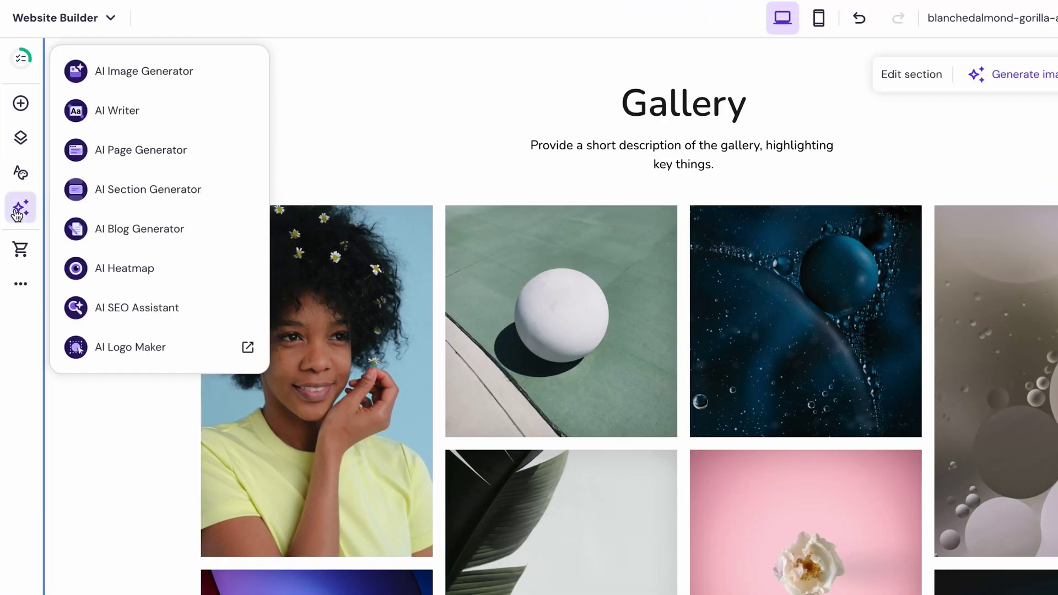
- Preview the Anime and Digital Art styles in the AI image generator for a cozy-living-room prompt
click(144, 71)
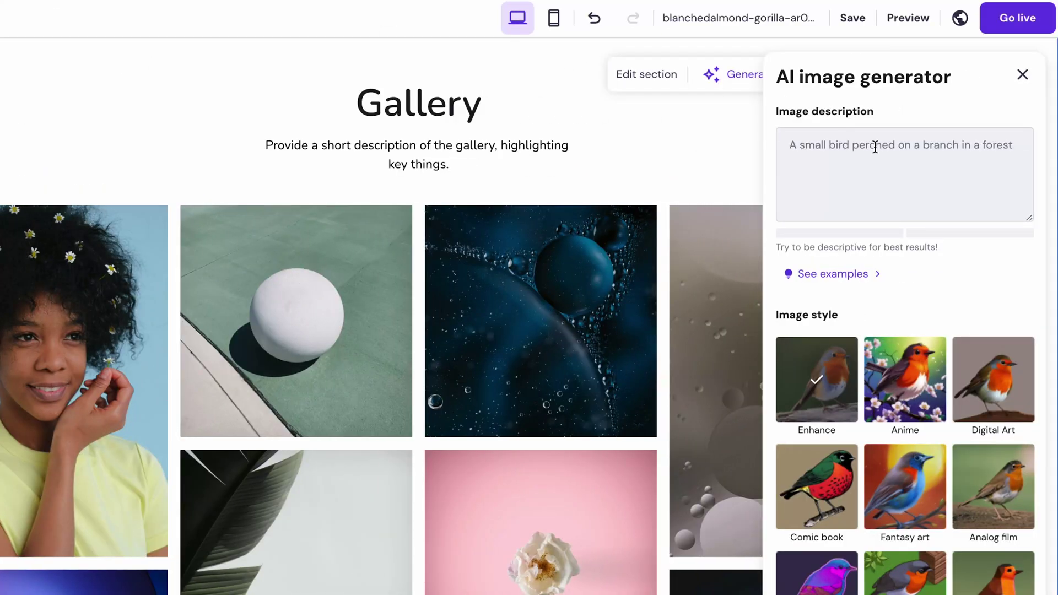
click(904, 378)
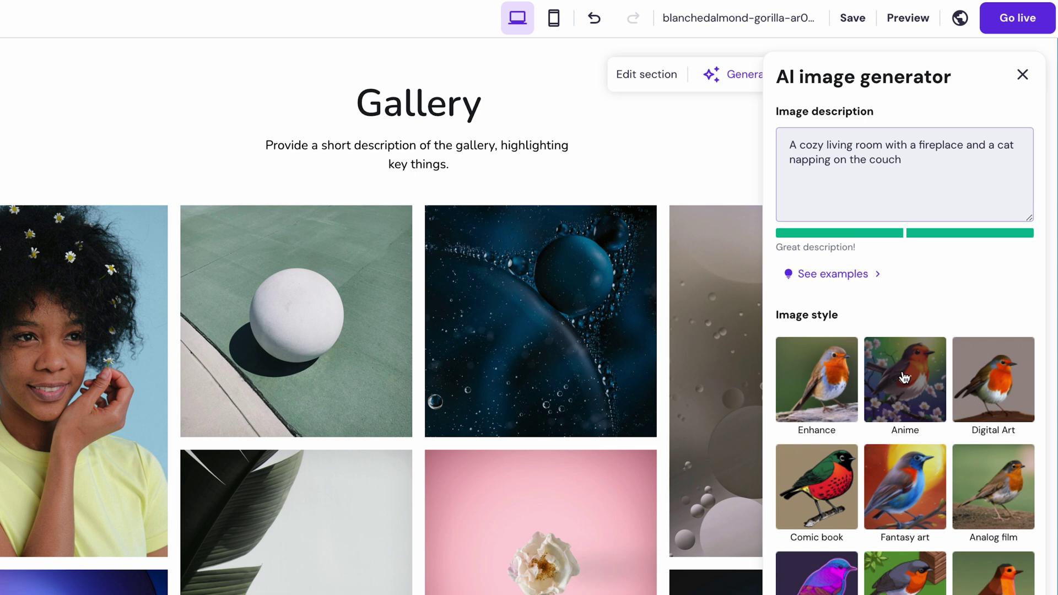
click(987, 308)
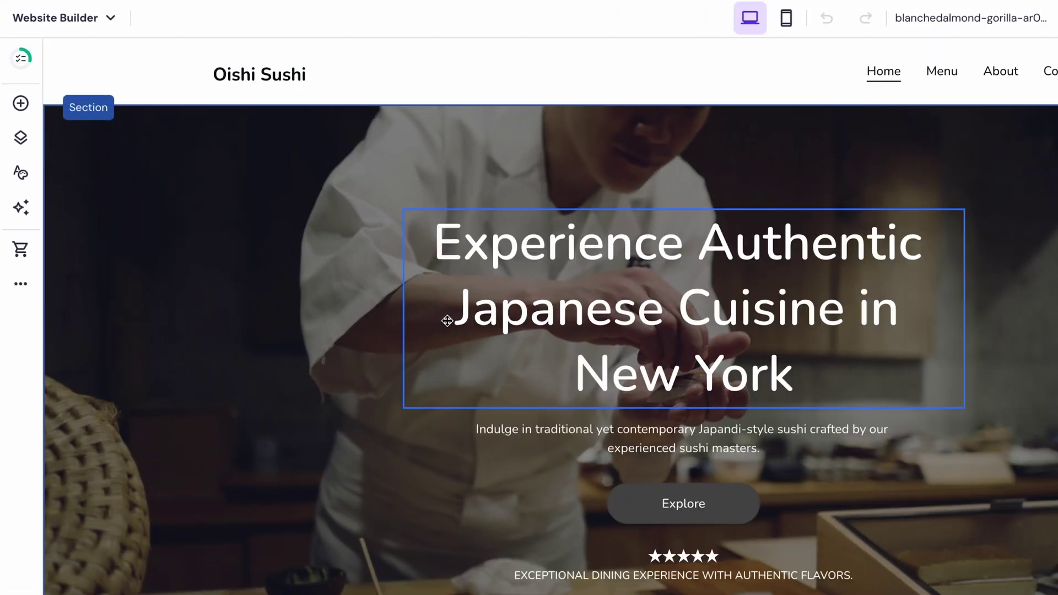
- Generate About page SEO info from the keywords best sushi, new york and oishi sushi
click(16, 227)
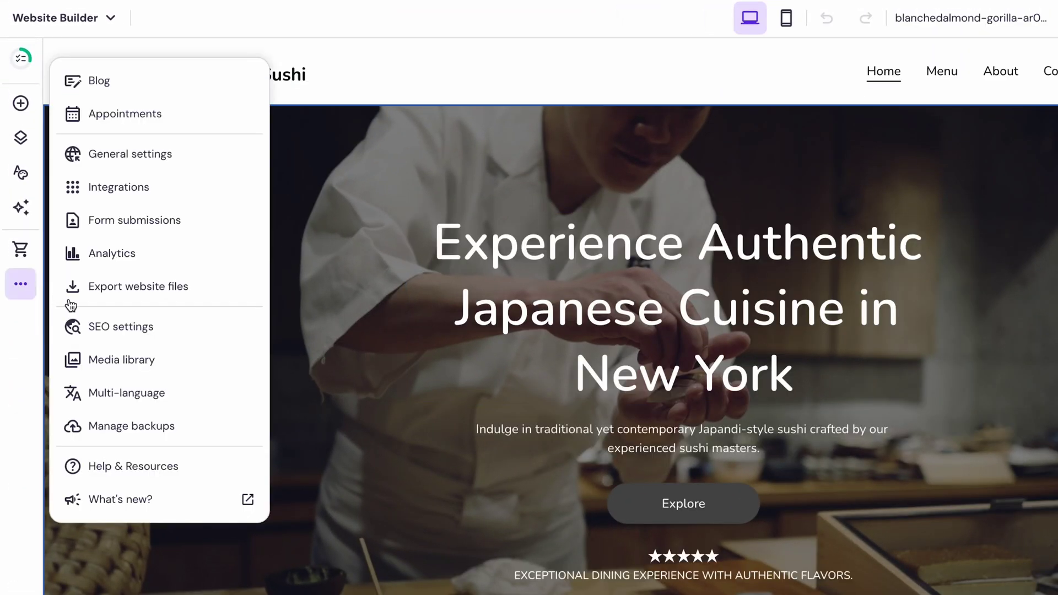
click(107, 326)
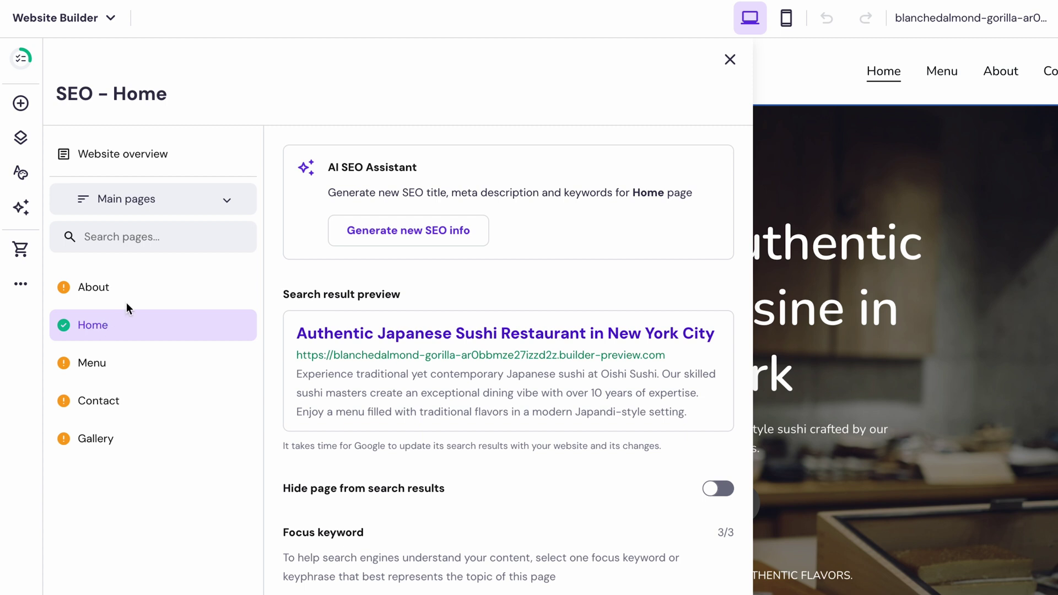
click(133, 286)
click(380, 238)
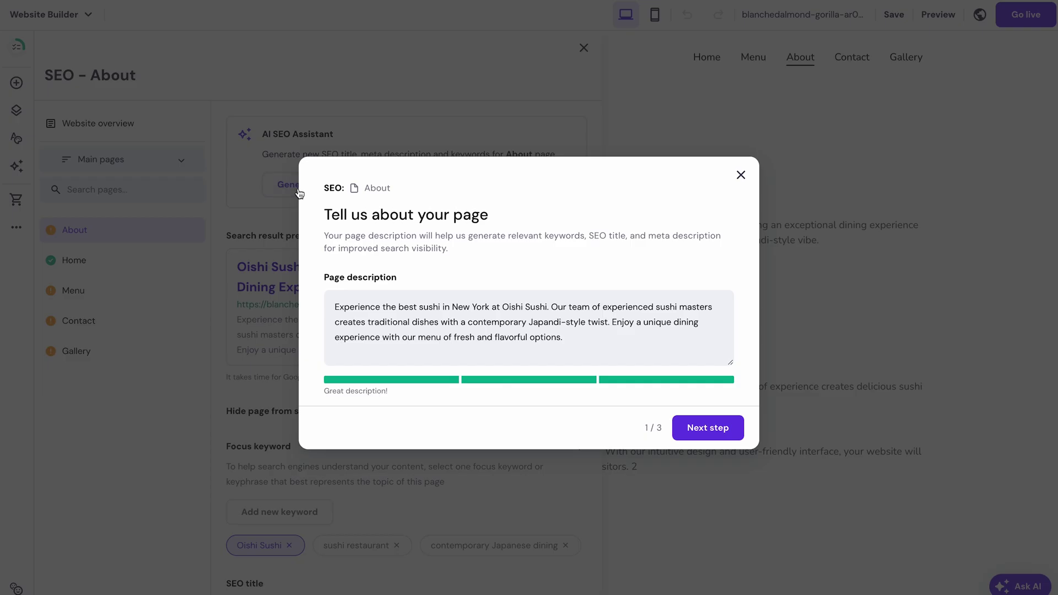
click(707, 427)
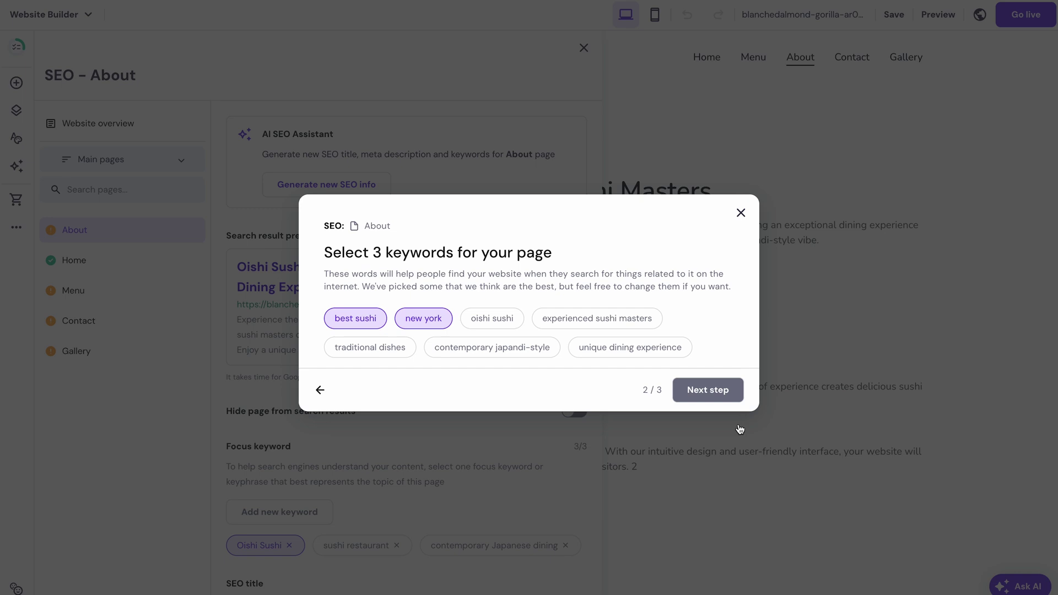
click(510, 323)
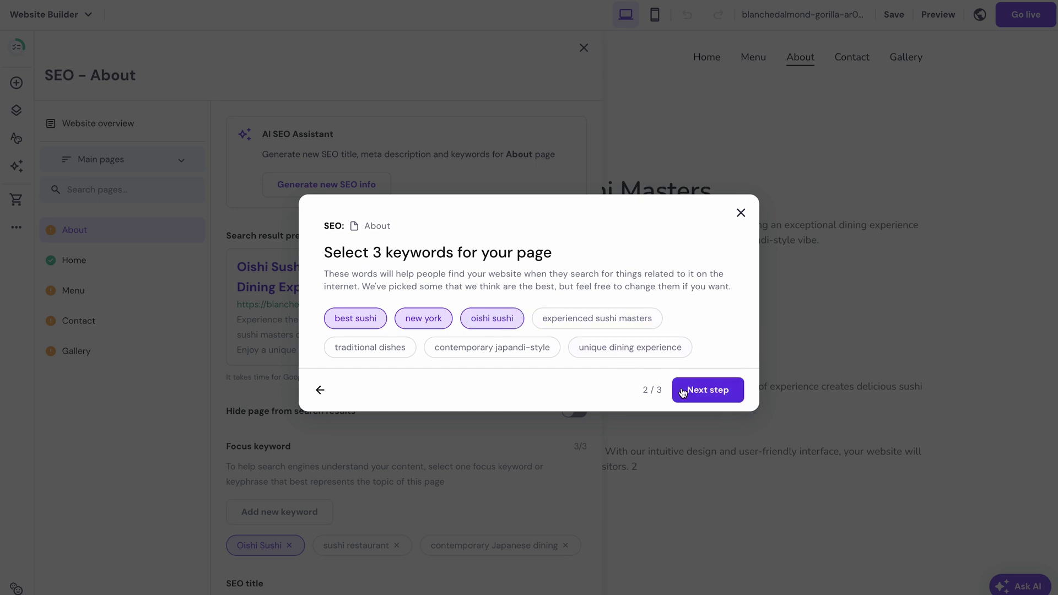
click(698, 390)
click(713, 519)
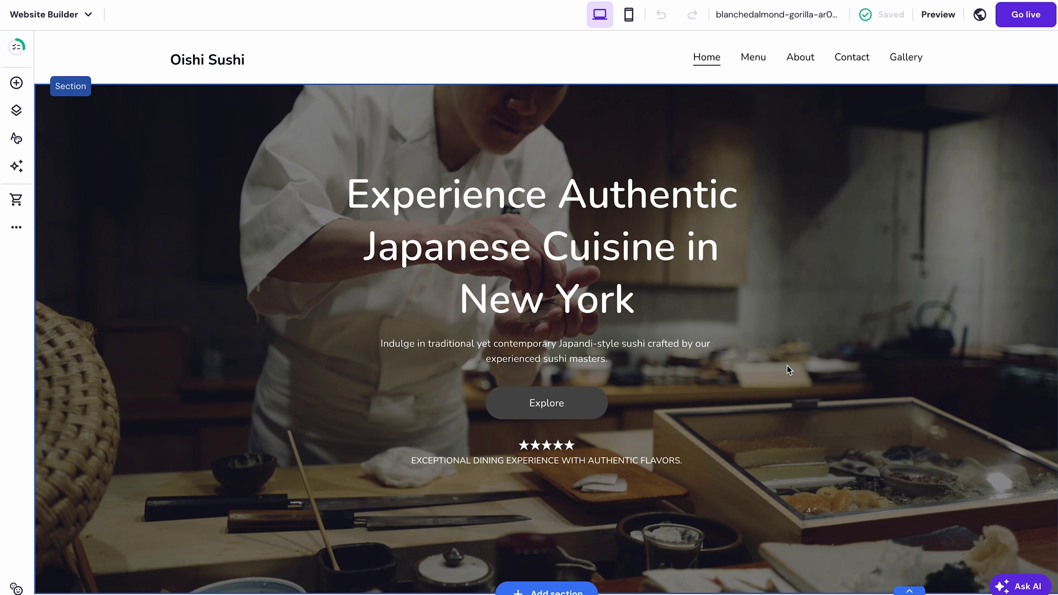
mouse_move(545, 57)
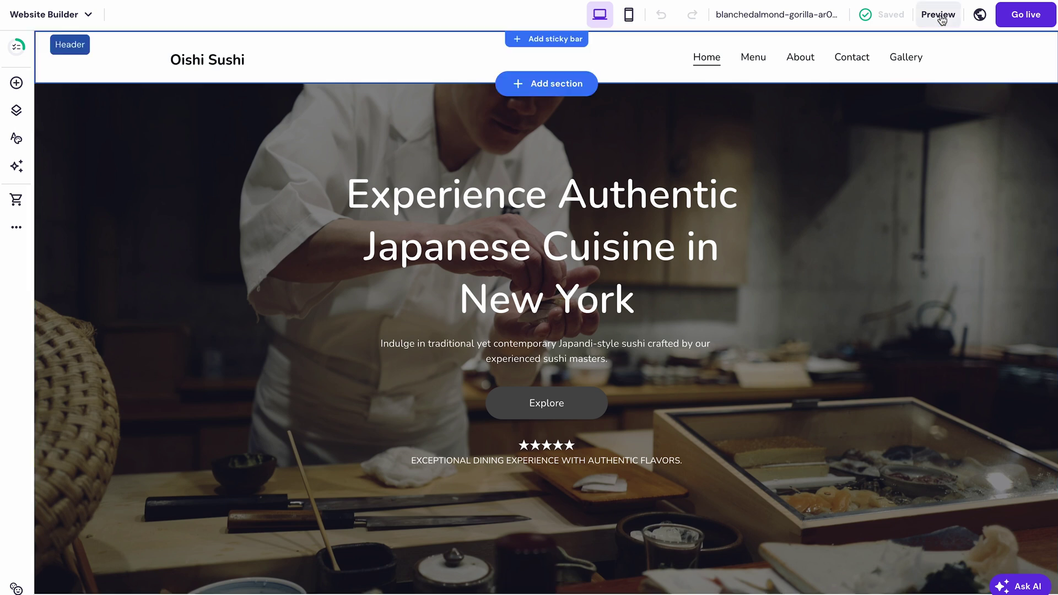
click(938, 14)
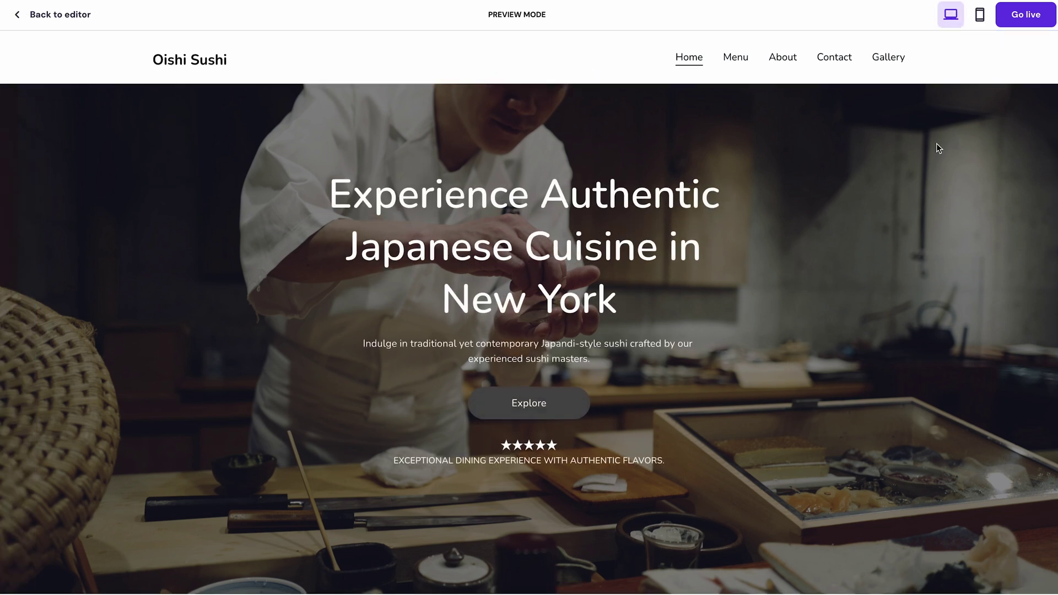
scroll(936, 143, down, 2)
scroll(936, 142, down, 3)
scroll(937, 143, down, 3)
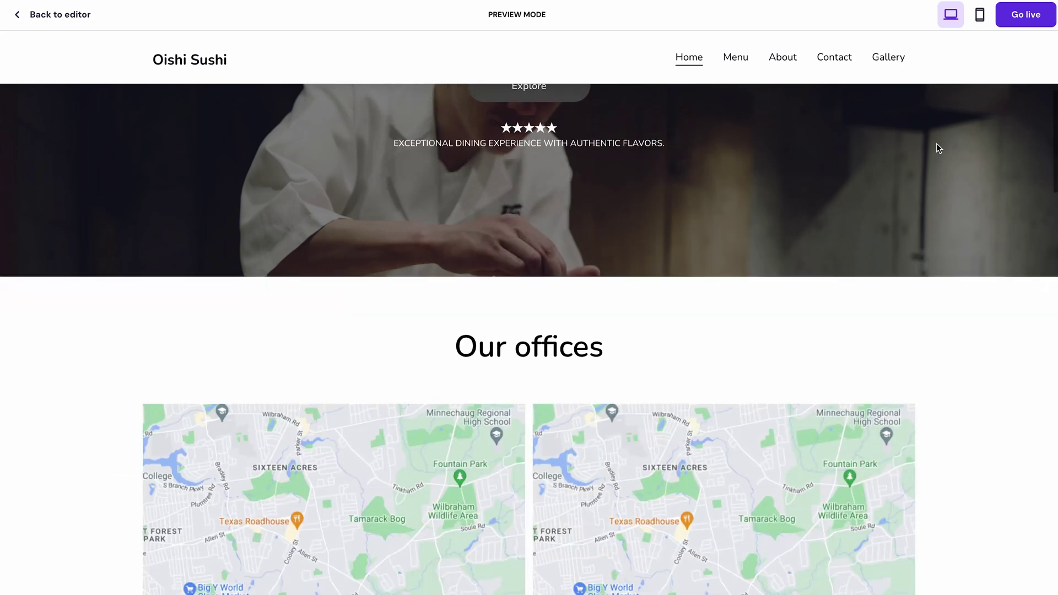
scroll(936, 143, down, 3)
scroll(936, 143, down, 2)
click(978, 14)
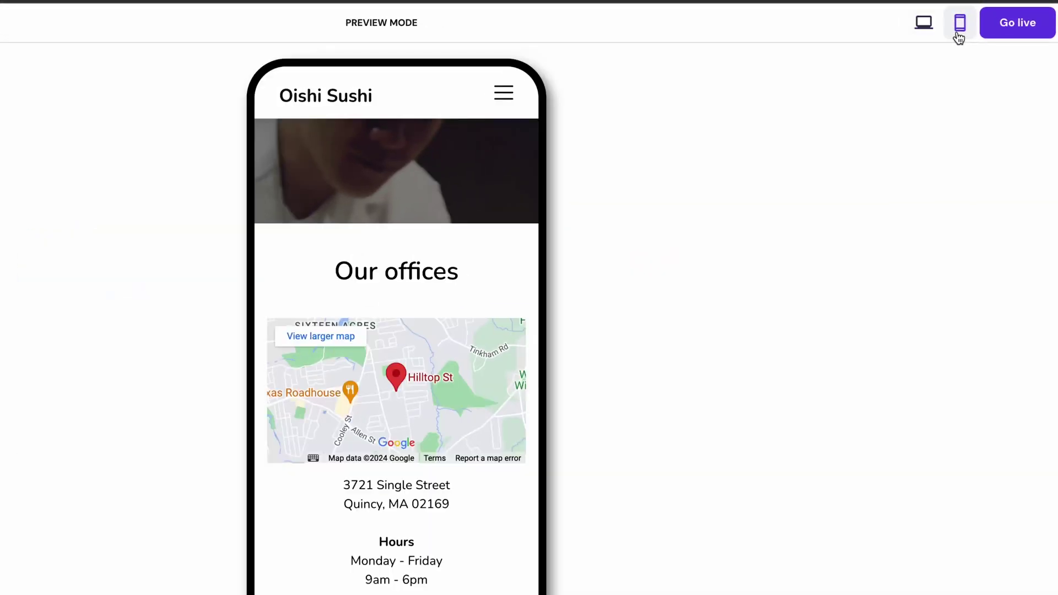
scroll(618, 355, down, 3)
scroll(618, 356, down, 3)
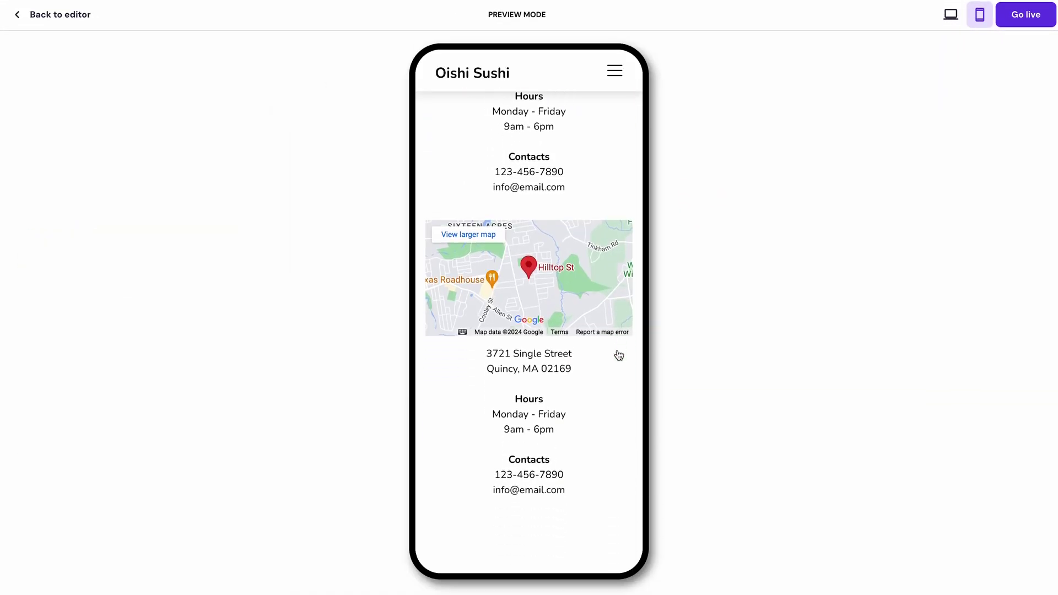
scroll(619, 356, down, 3)
scroll(618, 356, down, 2)
scroll(618, 355, down, 2)
scroll(618, 356, down, 3)
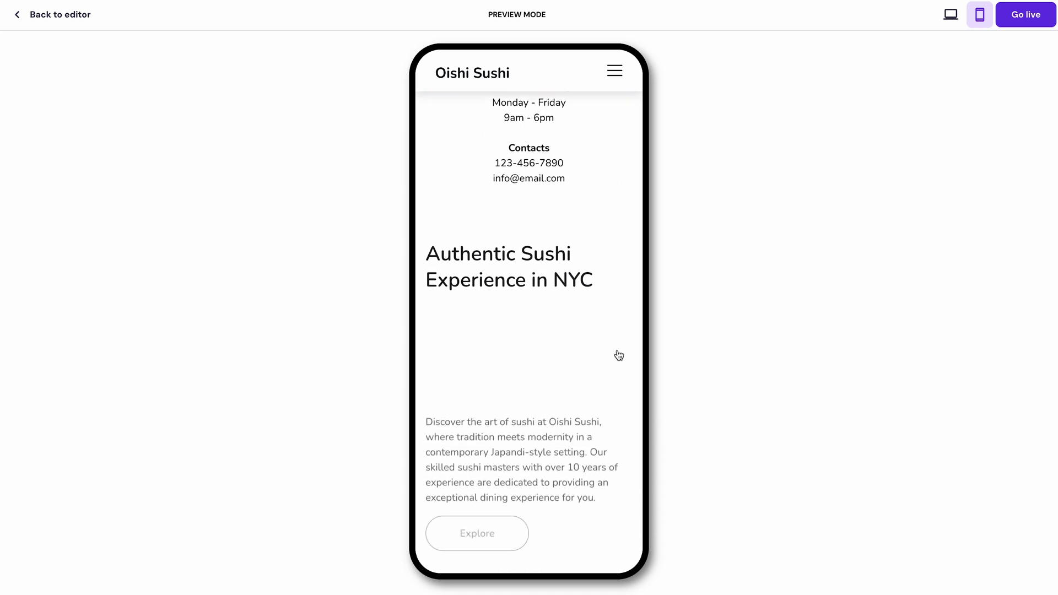
scroll(618, 355, down, 3)
scroll(618, 355, down, 2)
scroll(618, 356, down, 1)
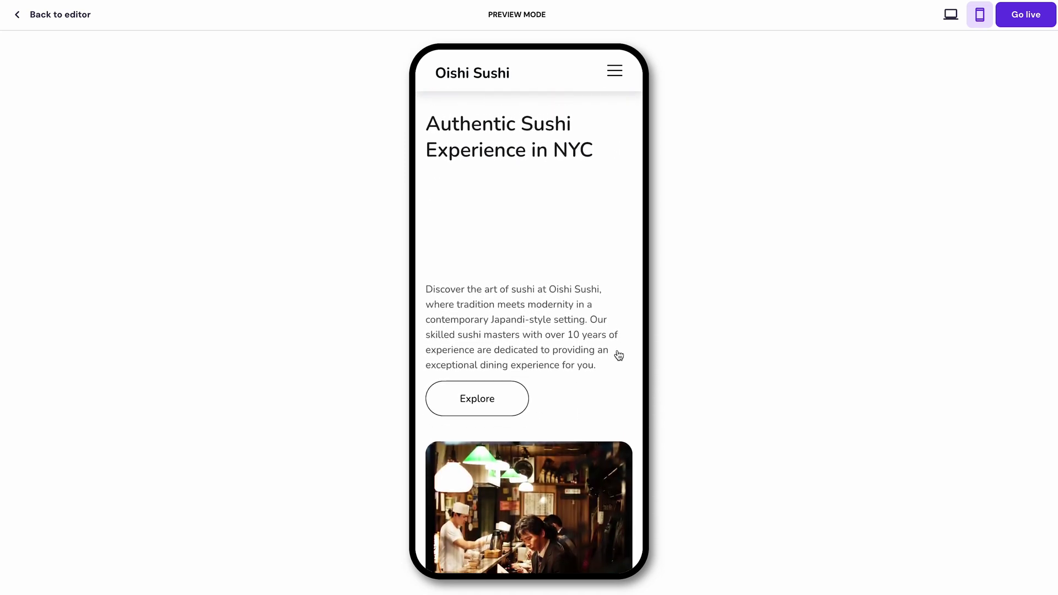
scroll(618, 356, down, 5)
scroll(618, 356, up, 3)
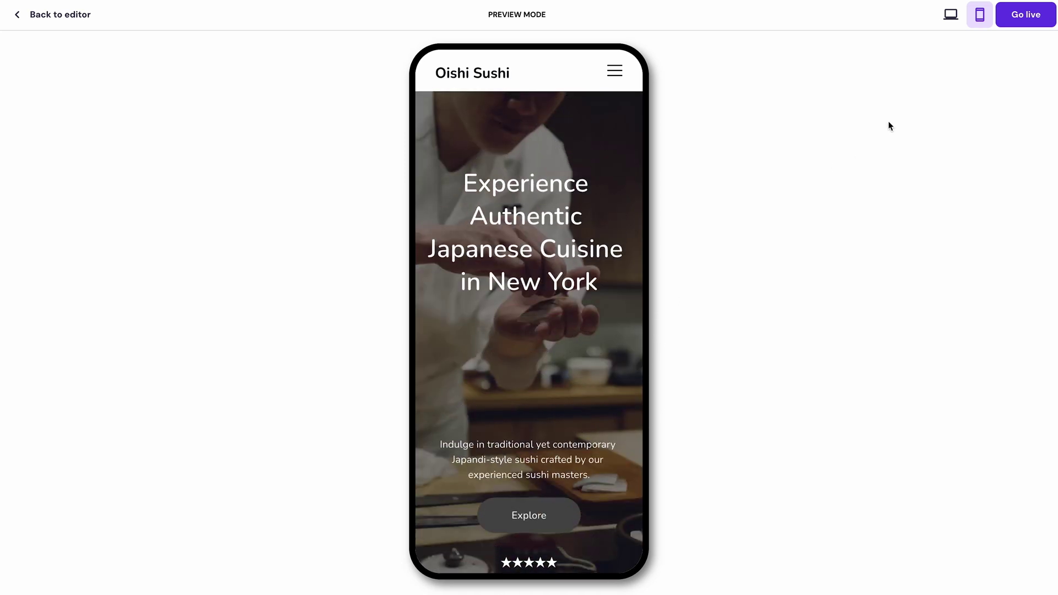
click(950, 15)
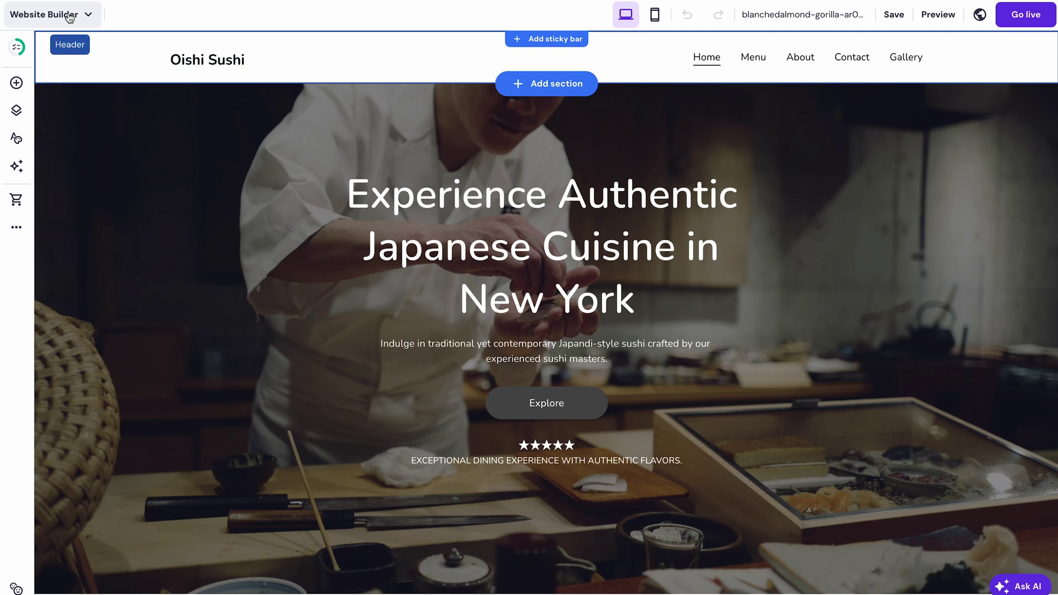
- Connect the domain myamazingsushi.xyz and publish the Oishi Sushi site live
click(786, 16)
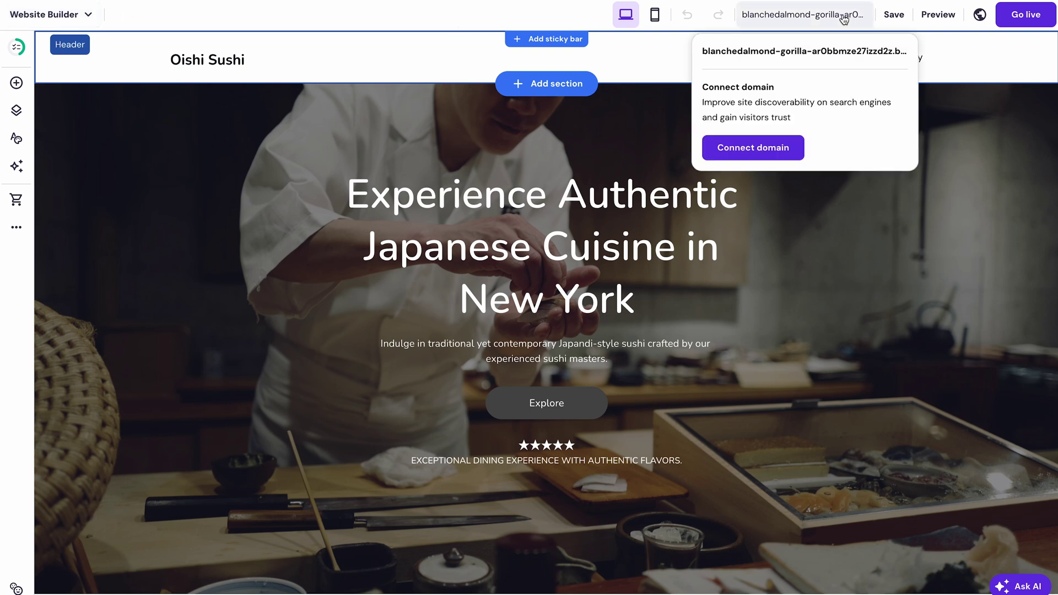
click(753, 147)
text(myamazingsushi.xyz)
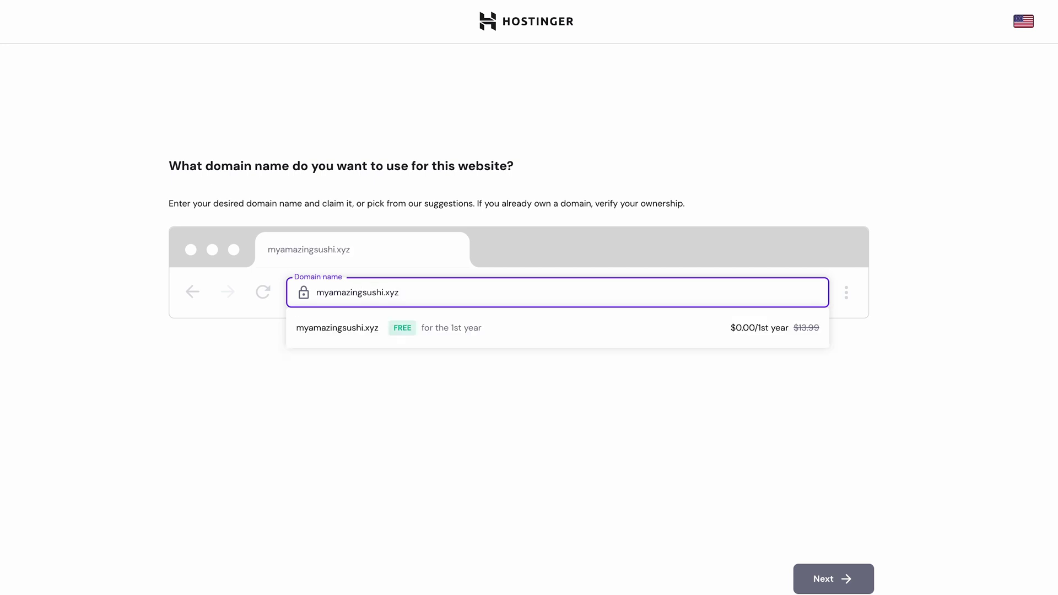
click(447, 329)
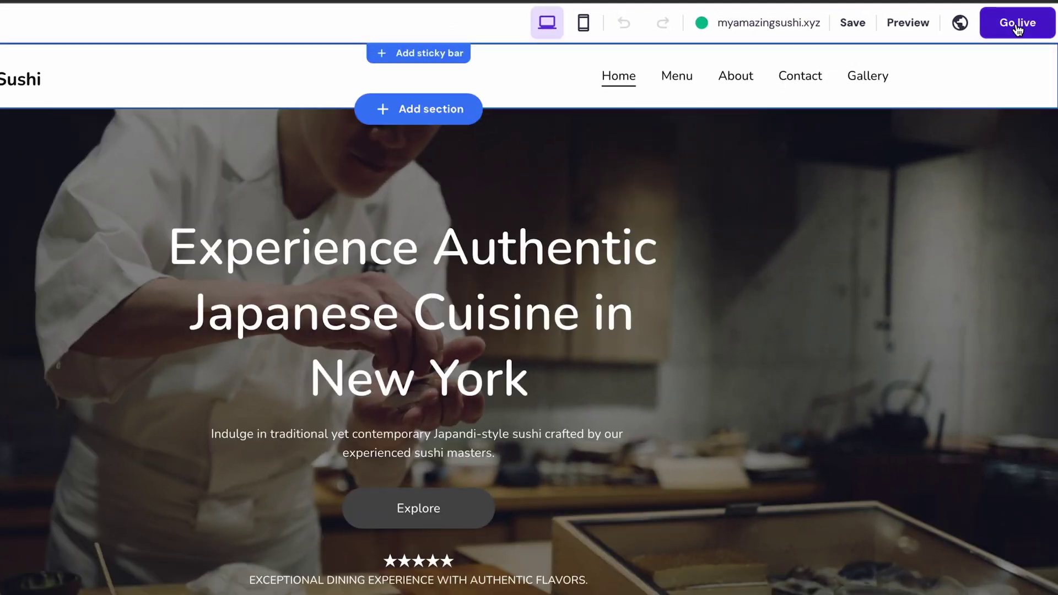
click(1017, 23)
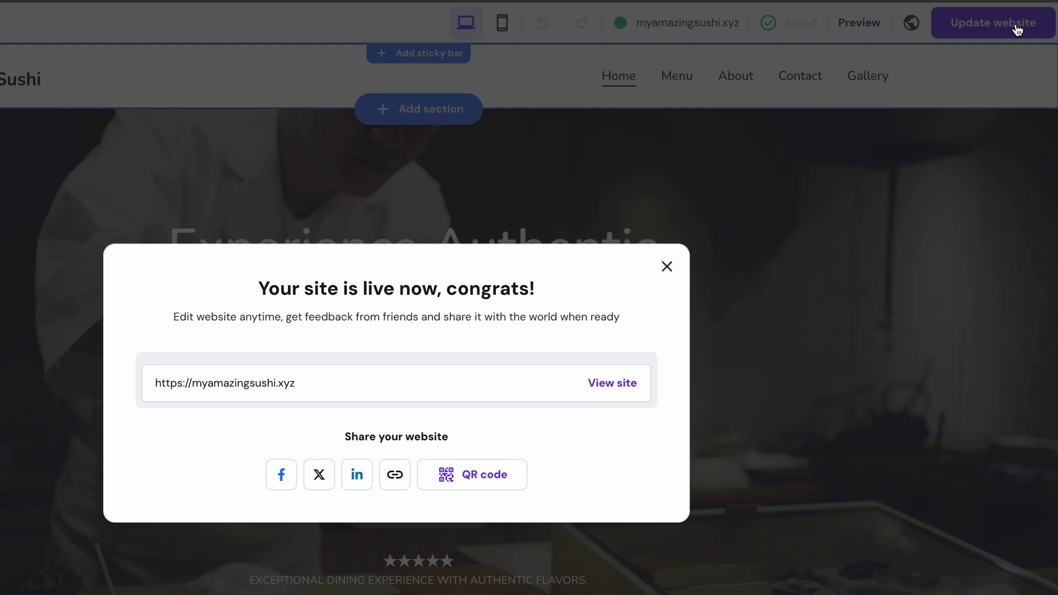
click(667, 267)
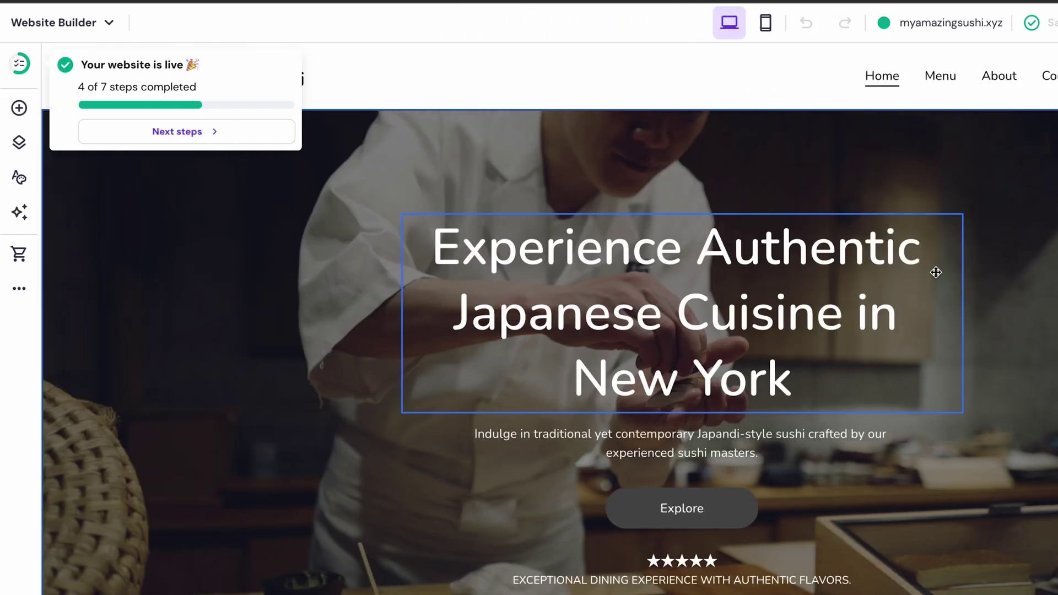
- Create a PNG QR code for the Menu page linking to myamazingsushi.xyz/menu
click(19, 143)
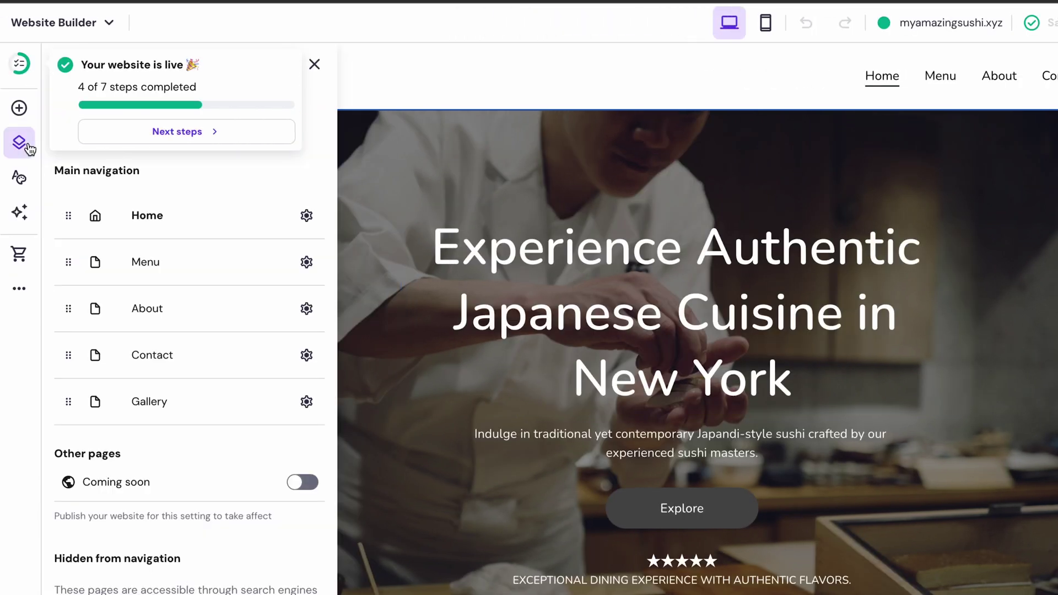
click(307, 263)
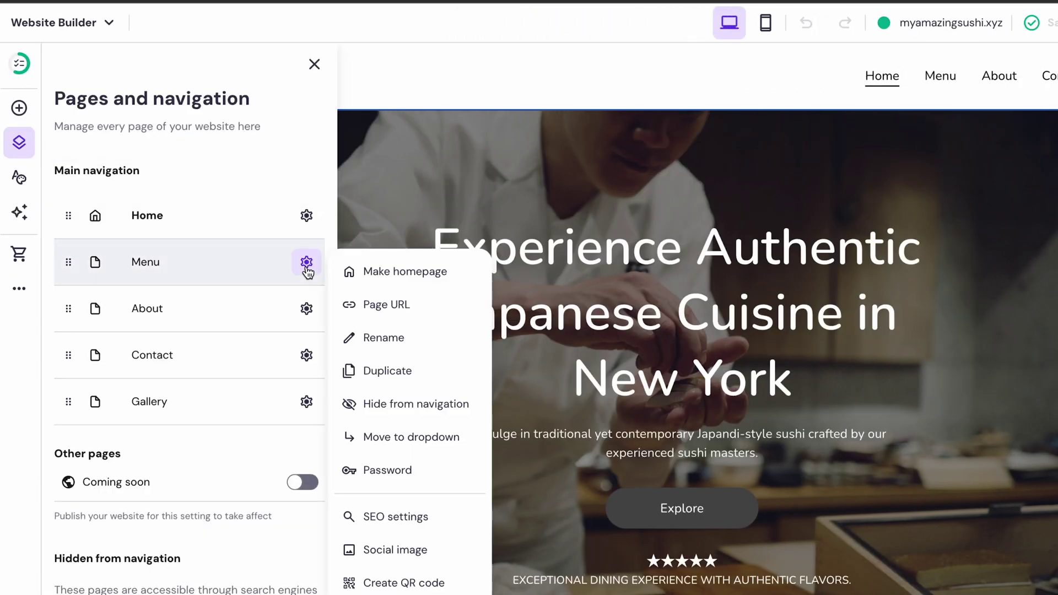
scroll(308, 270, down, 2)
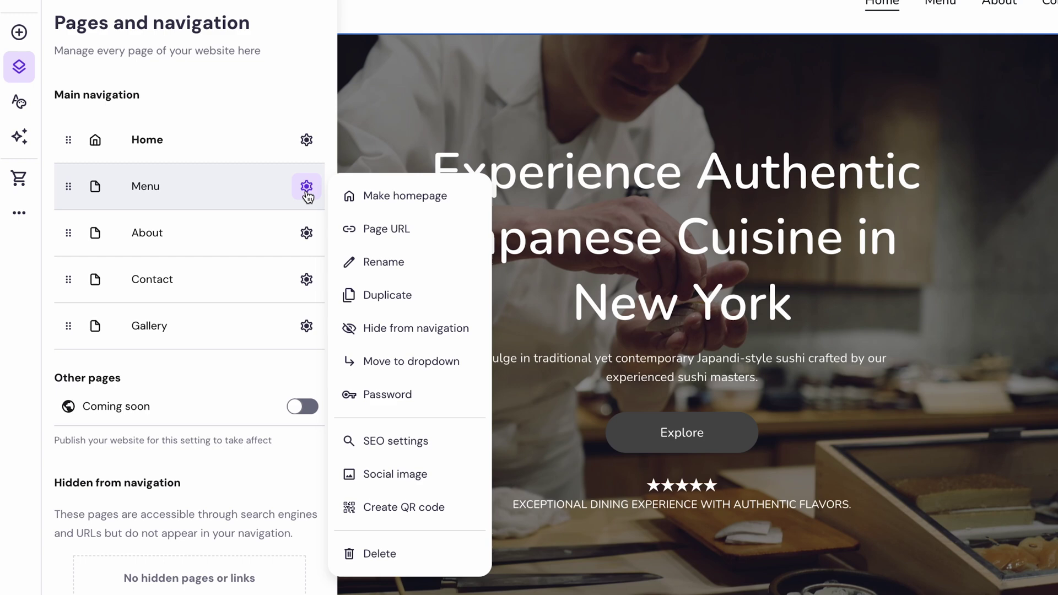
click(406, 507)
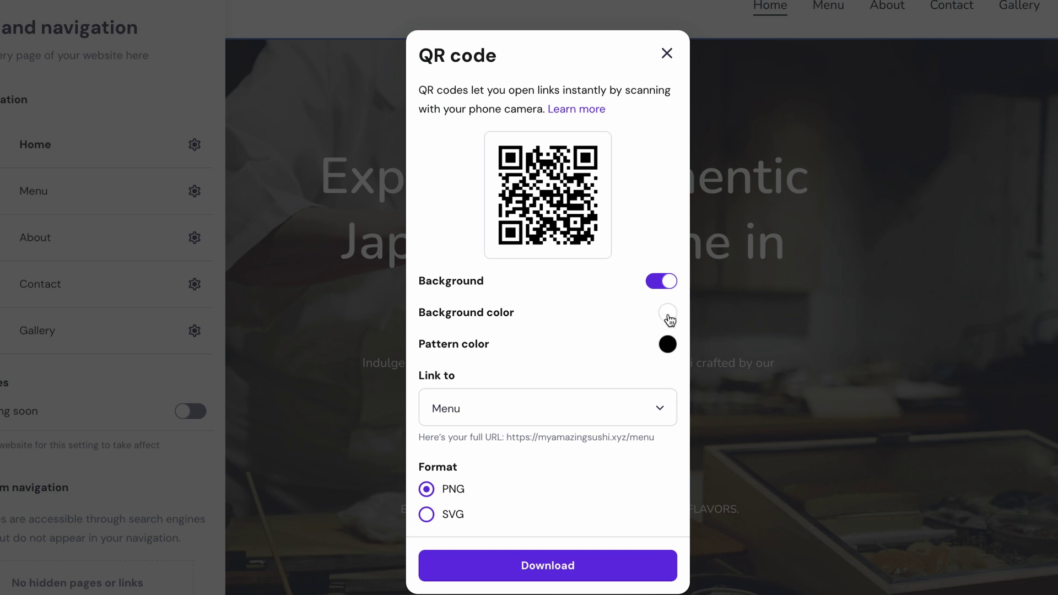
click(658, 410)
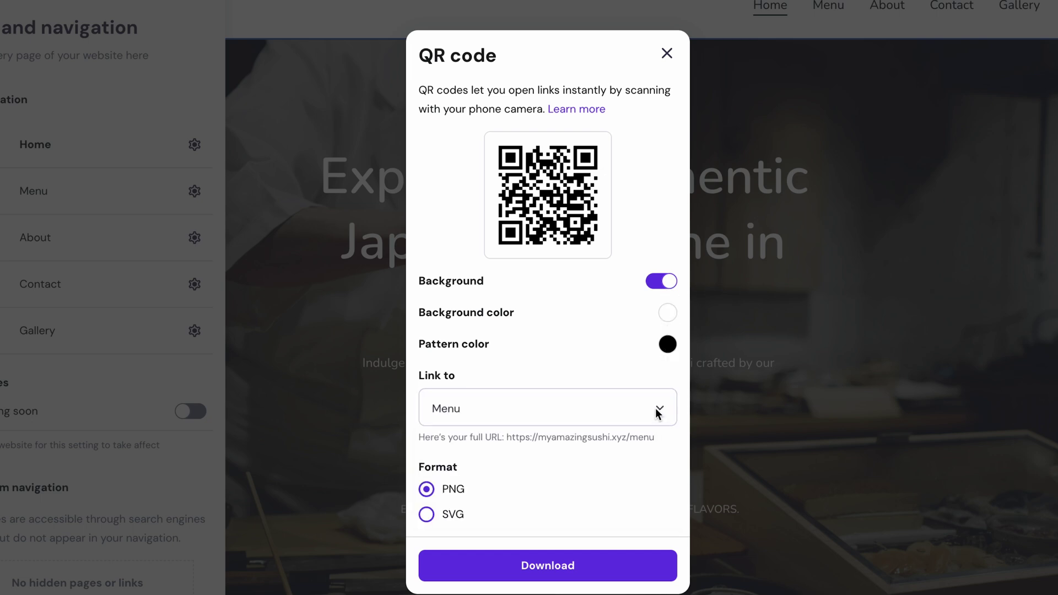